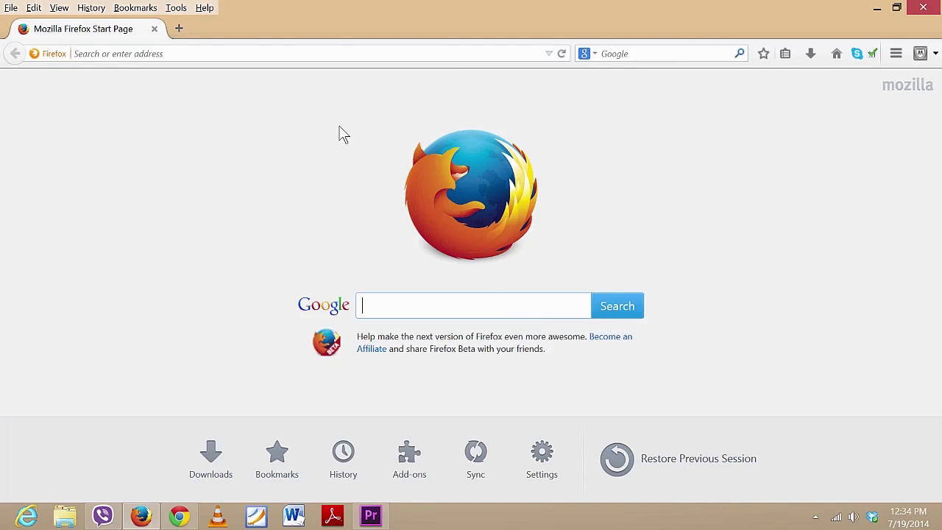
Load google.com in Firefox and go to Gmail from the Google home page
left_click(288, 49)
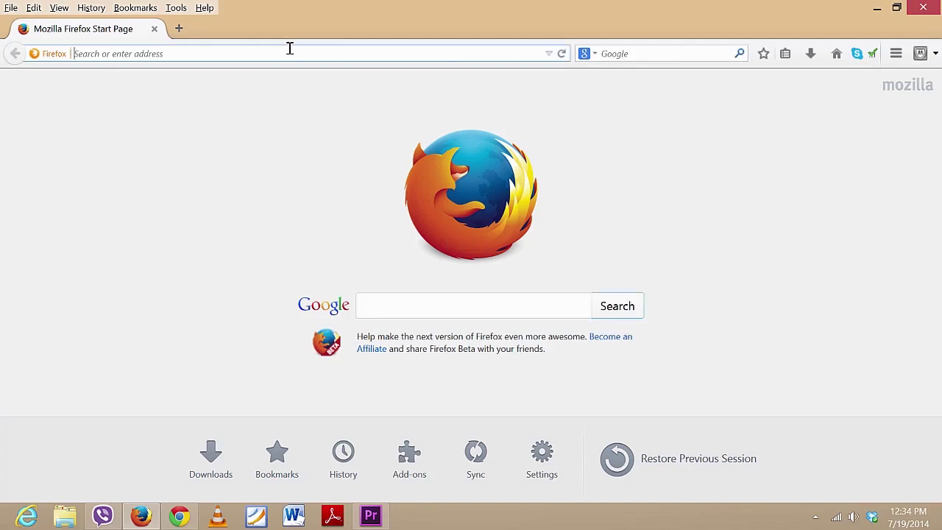
type("google.com/")
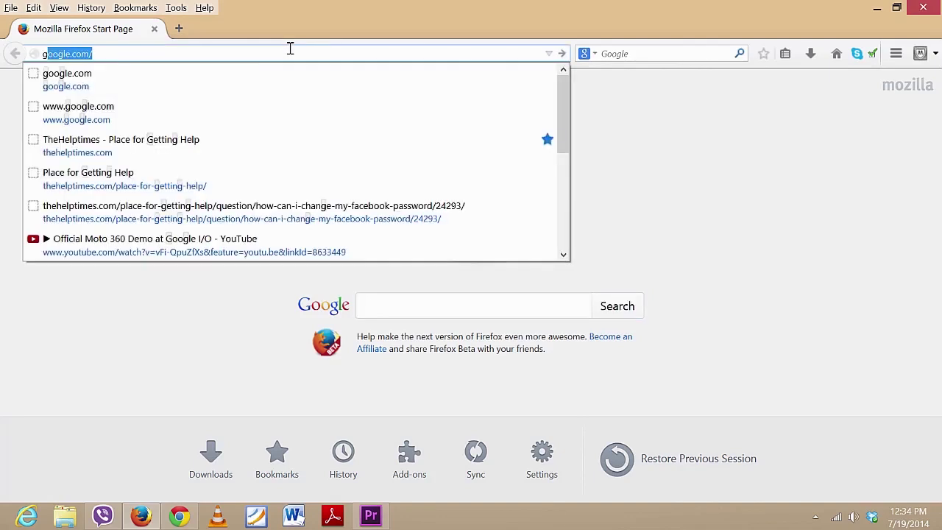
key("Return")
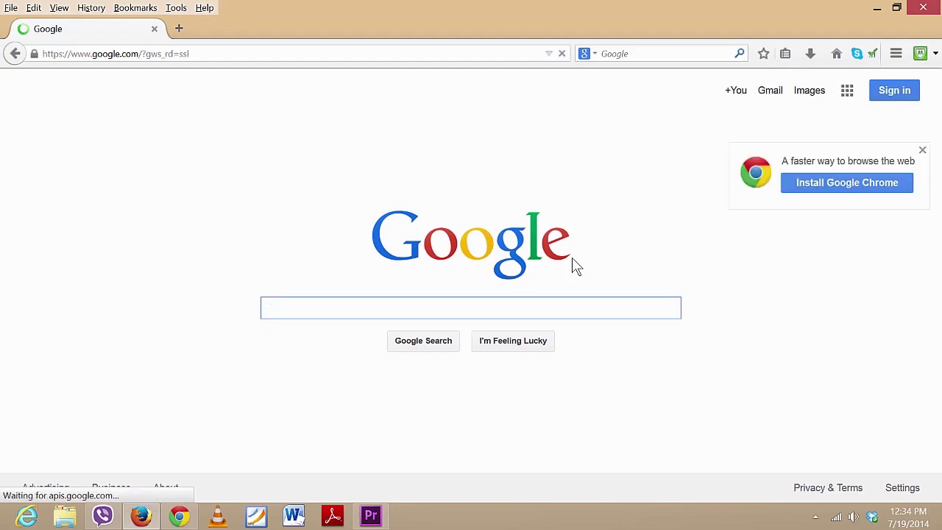
left_click(769, 92)
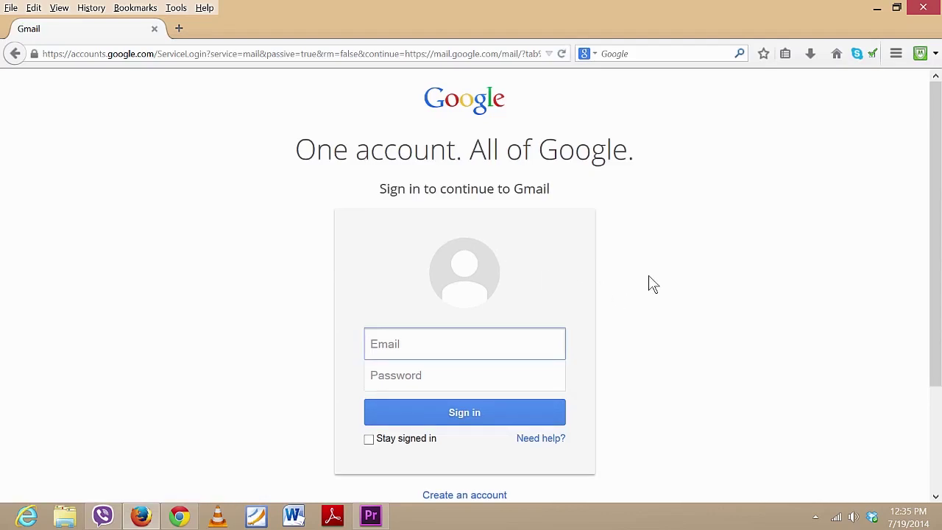
Scroll down the Gmail sign-in page and choose 'Create an account'
scroll(651, 284, "down", 3)
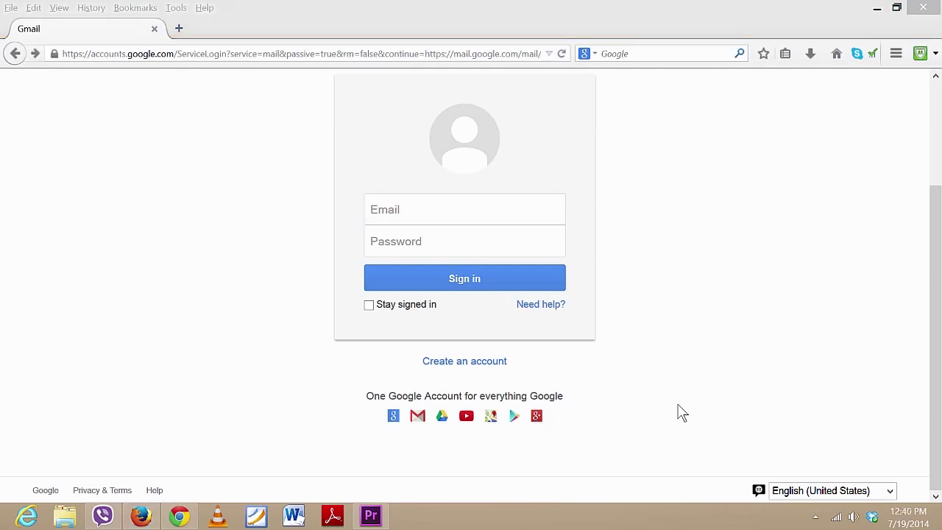
left_click(477, 366)
left_click(477, 365)
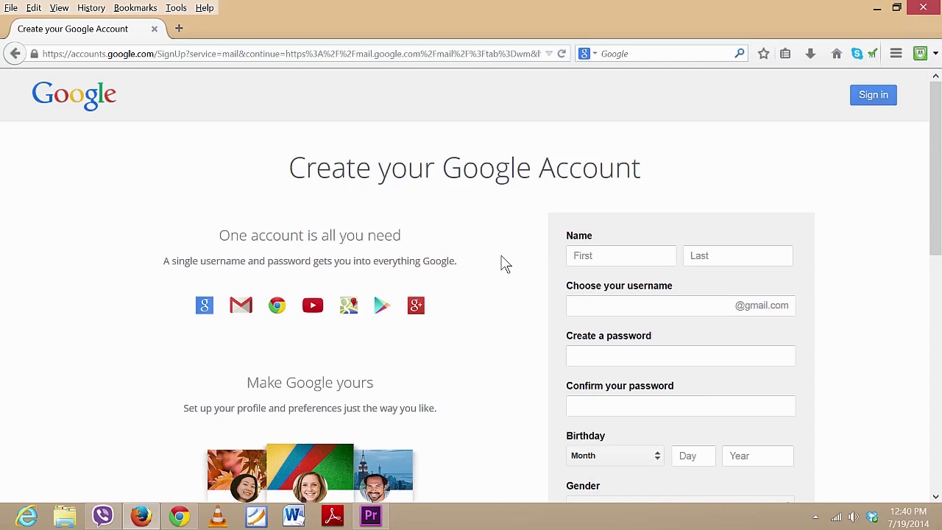
Enter the new account holder's first and last name on the sign-up form
left_click(607, 254)
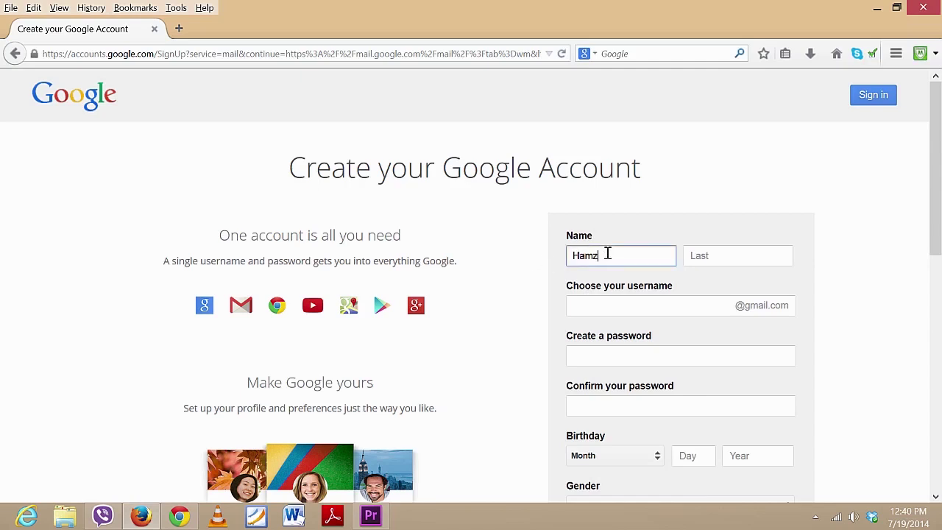
key("Tab")
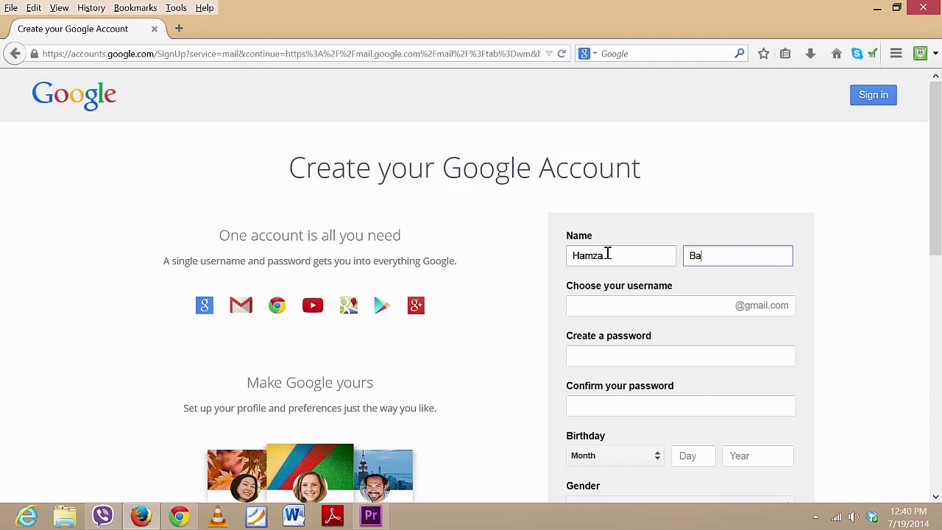
key("Tab")
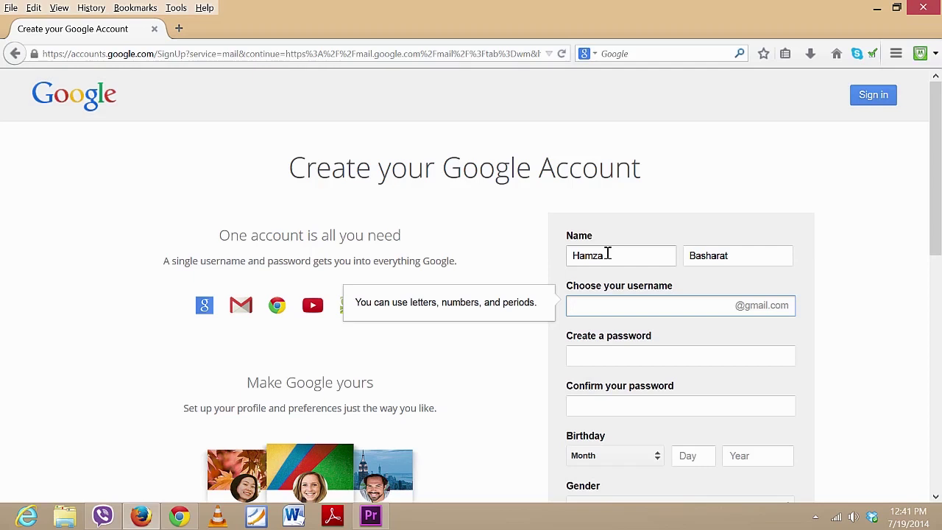
Choose a Gmail username, adding the digits 101 back after the plain name shows as taken
left_click(624, 361)
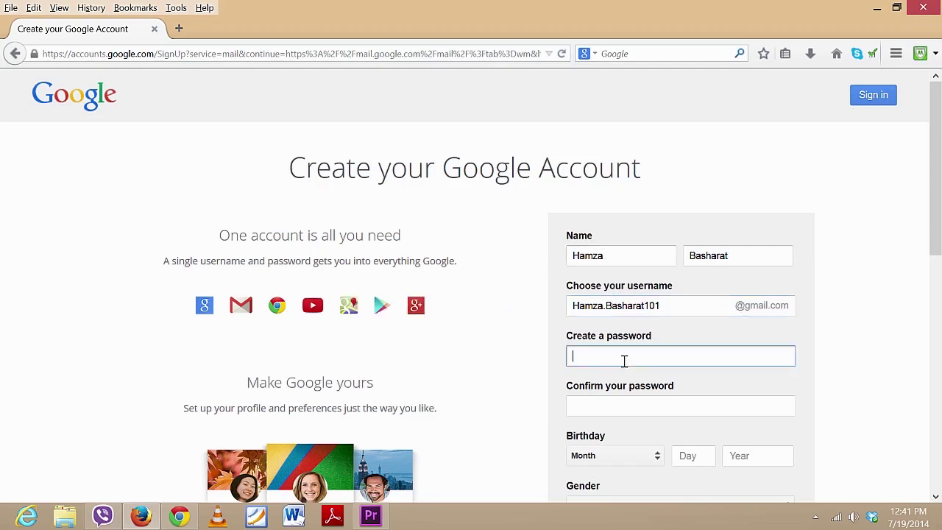
left_click(693, 307)
key("BackSpace")
key("BackSpace")
key("BackSpace")
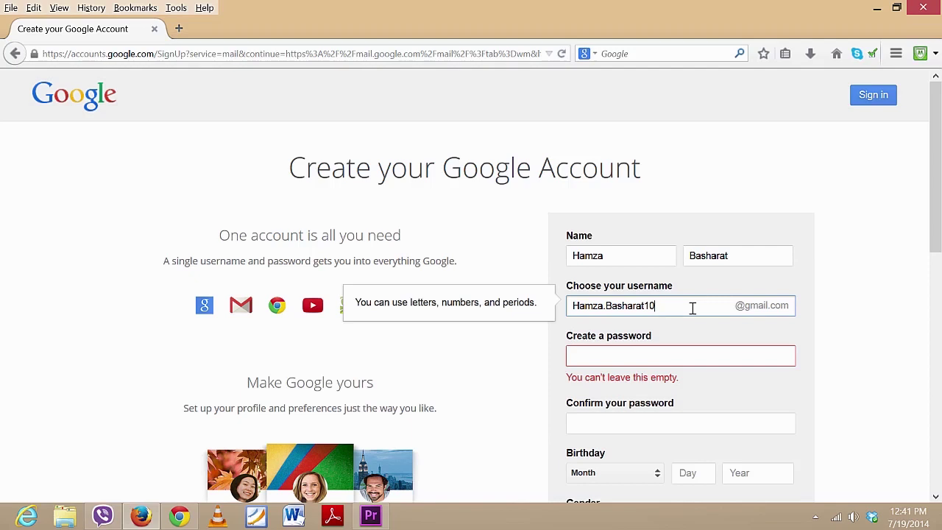
left_click(659, 354)
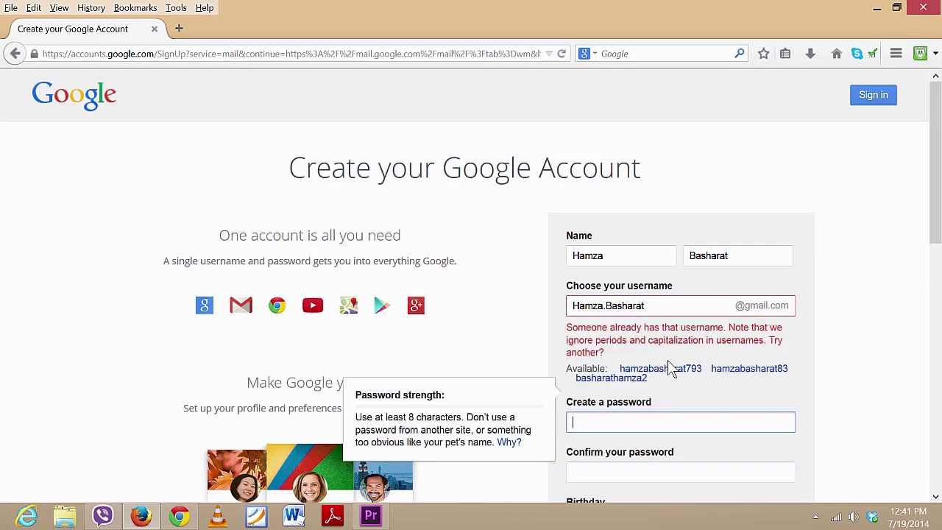
left_click(665, 299)
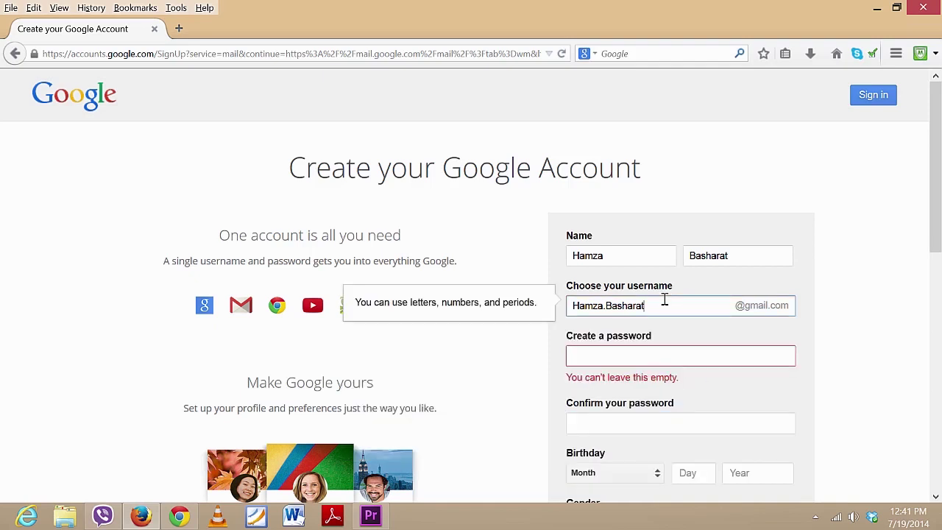
type("101")
left_click(631, 353)
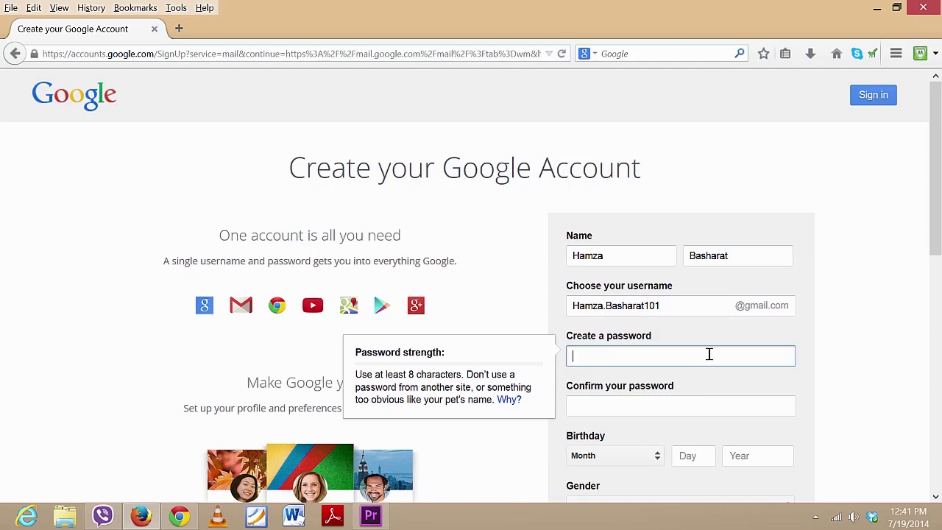
Enter an accepted strong password, replacing the rejected one, and confirm it
type("•••••••")
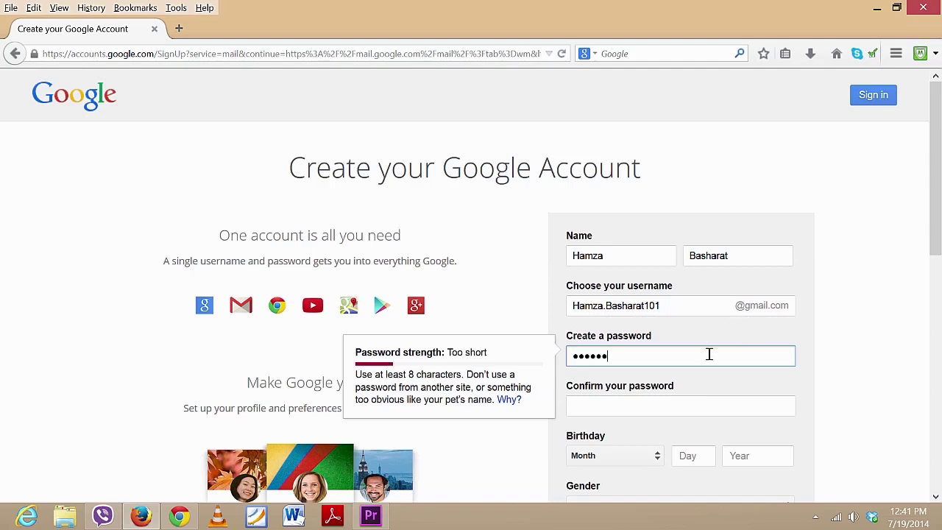
type("•••")
key("Tab")
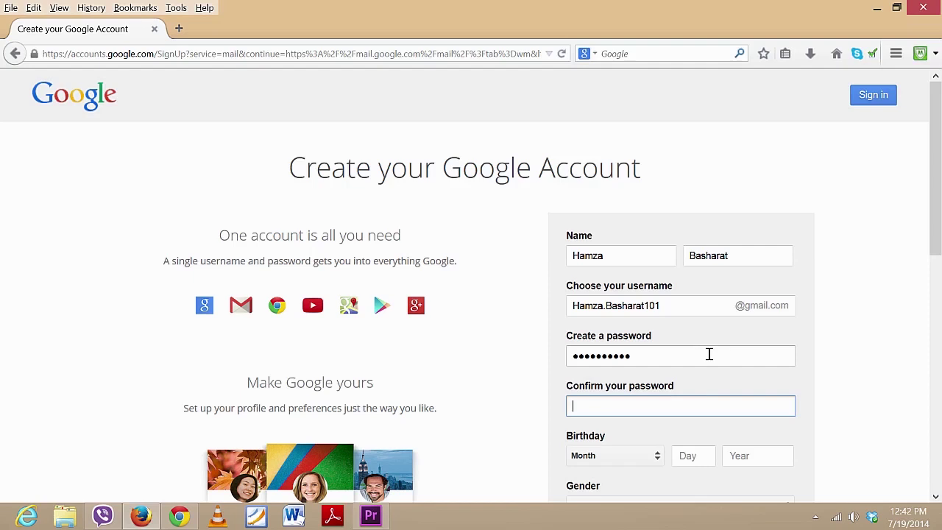
double_click(709, 354)
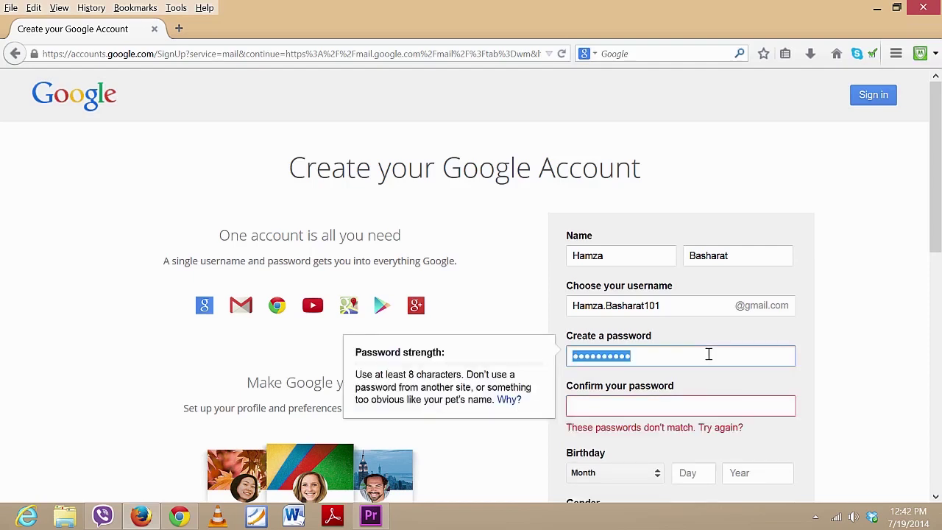
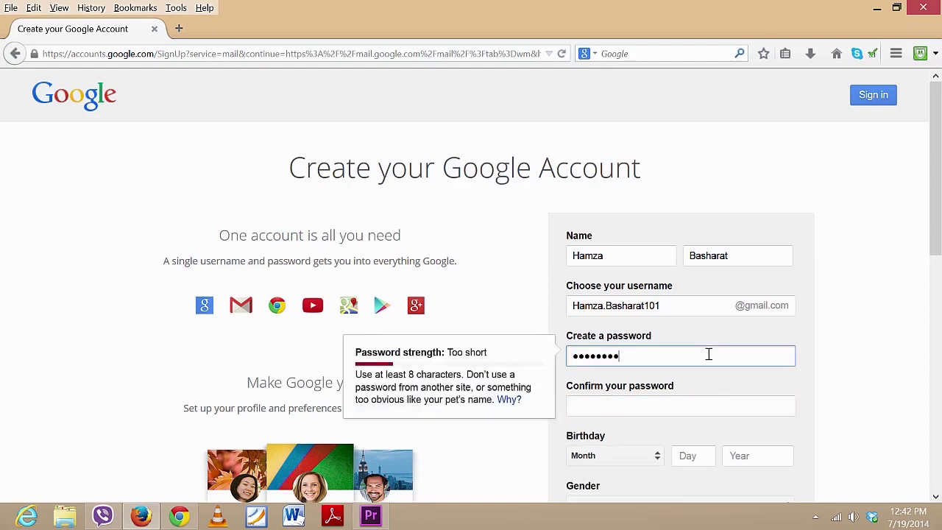
left_click(810, 403)
scroll(817, 402, "down", 4)
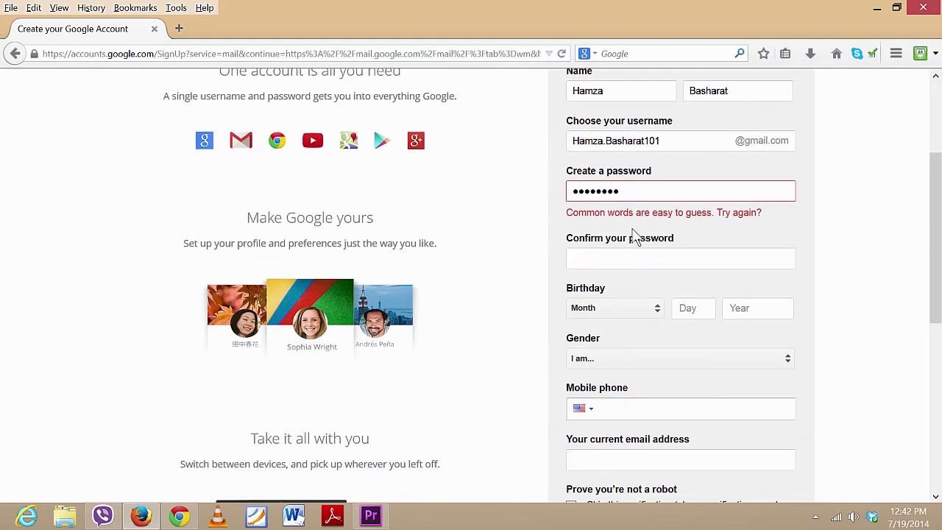
double_click(669, 194)
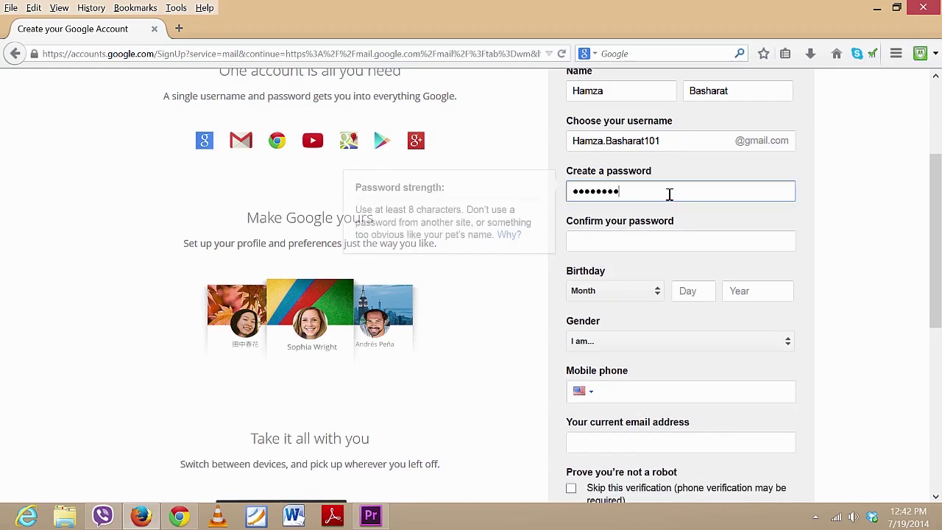
type("•••••")
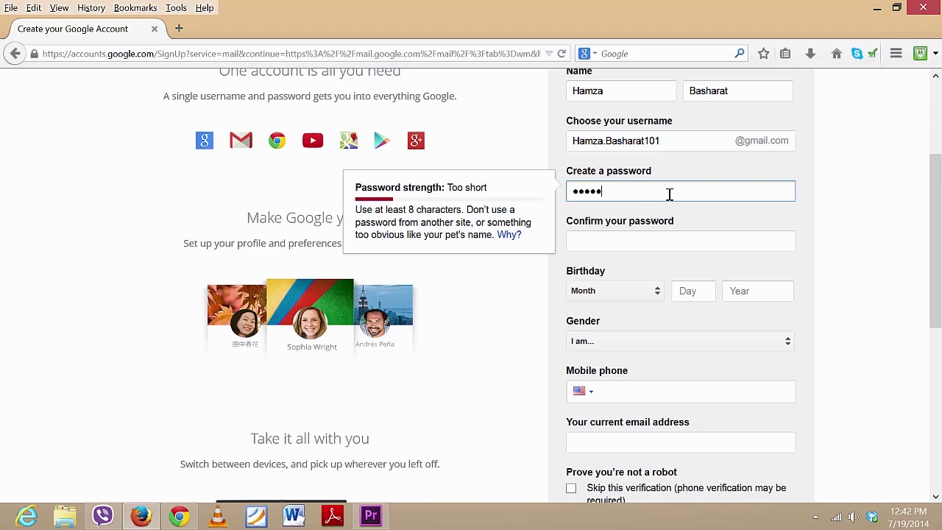
type("•••••")
key("Tab")
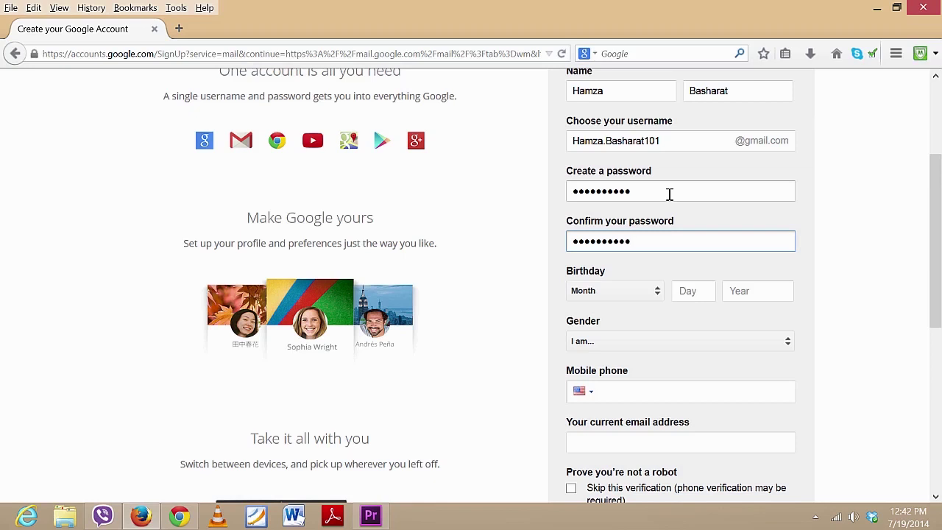
left_click(853, 277)
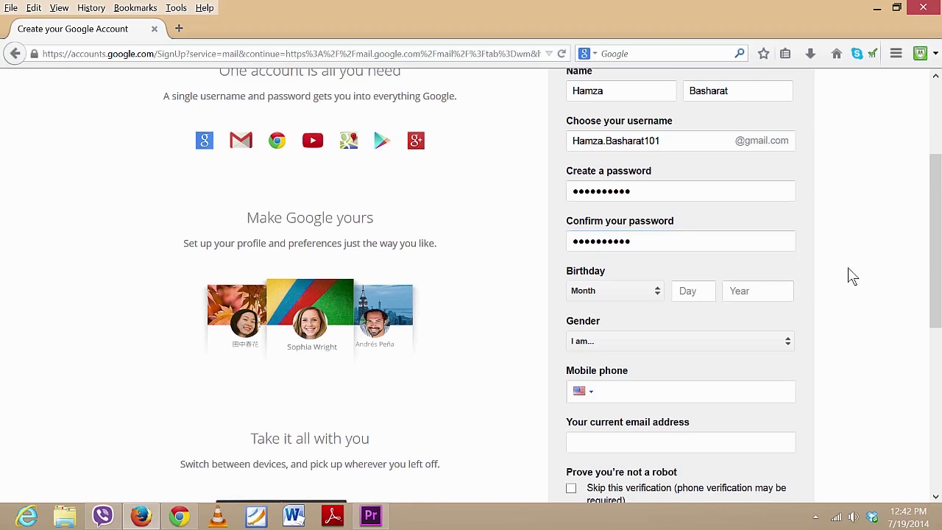
scroll(923, 240, "up", 1)
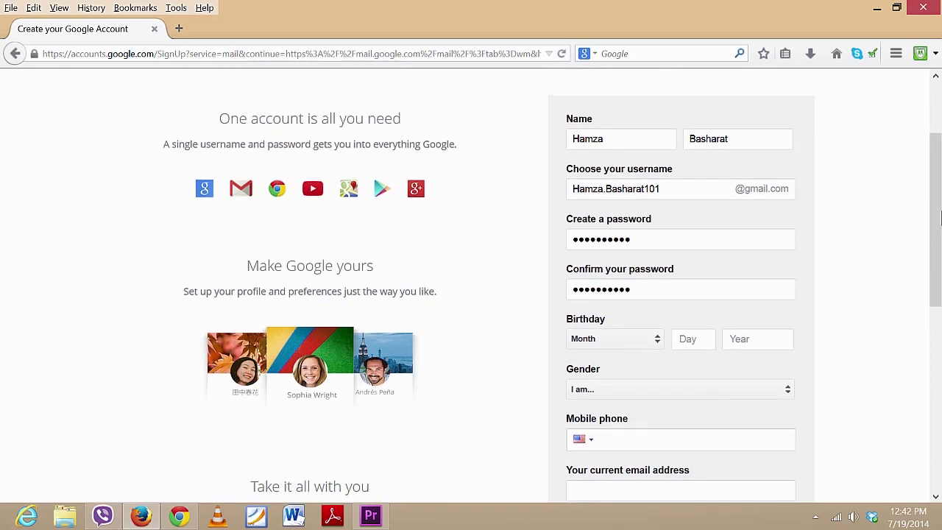
left_click(651, 340)
left_click(631, 396)
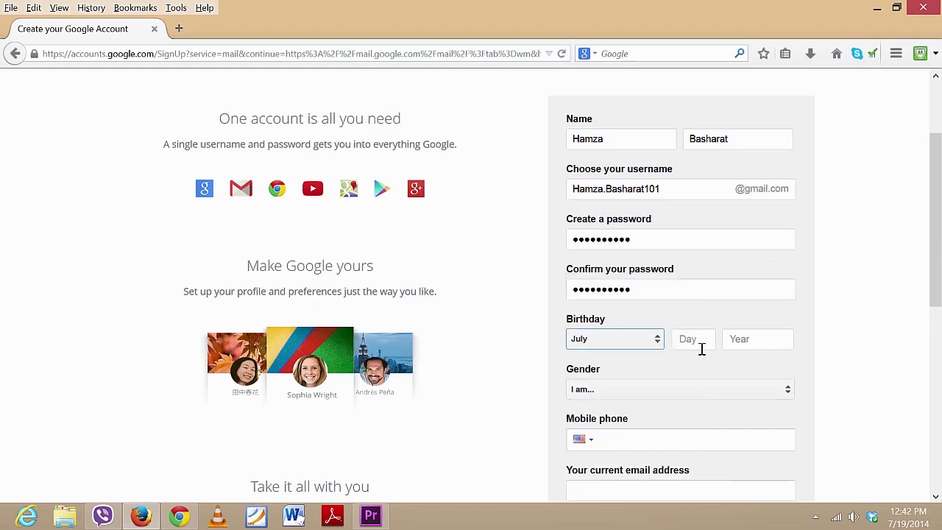
left_click(704, 341)
key("Tab")
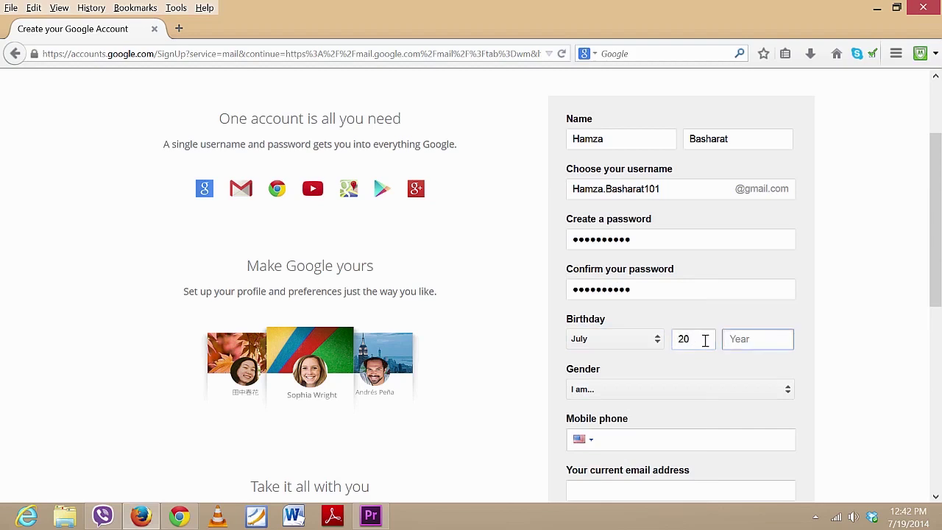
type("1993")
left_click(705, 389)
left_click(652, 407)
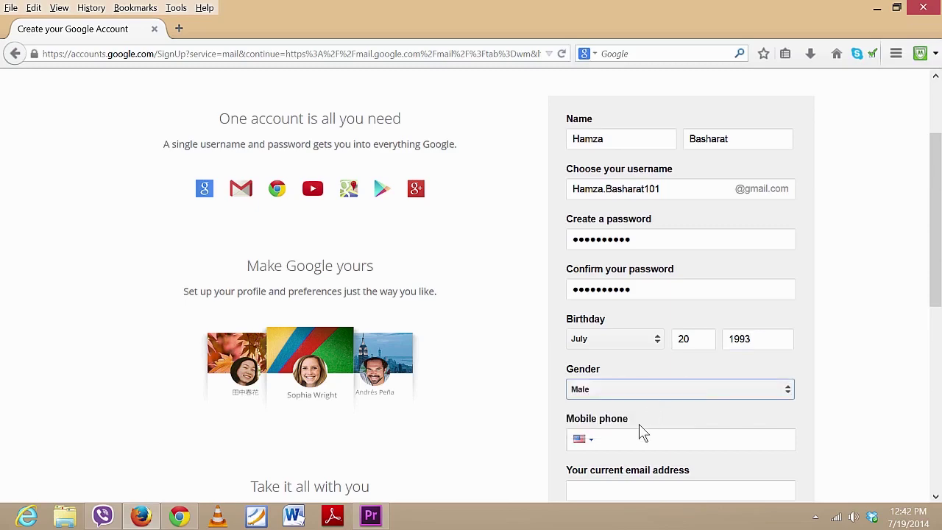
Choose Pakistan (+92) as the phone country and accept the suggested mobile number
left_click(644, 438)
scroll(611, 375, "down", 2)
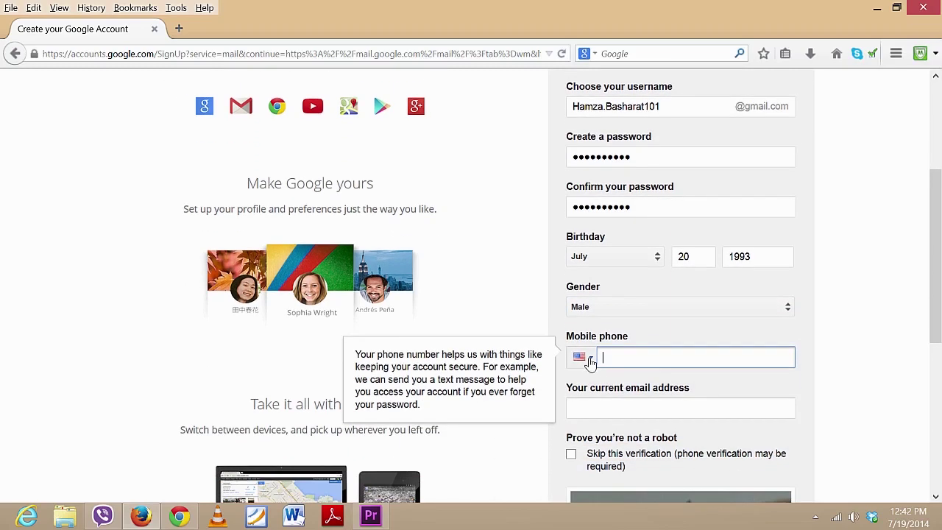
left_click(589, 360)
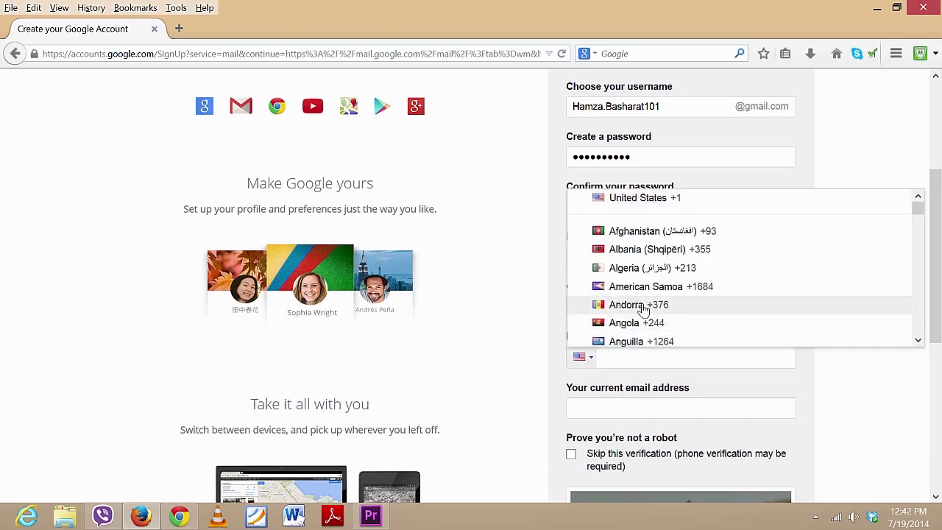
scroll(642, 309, "down", 20)
left_click(669, 291)
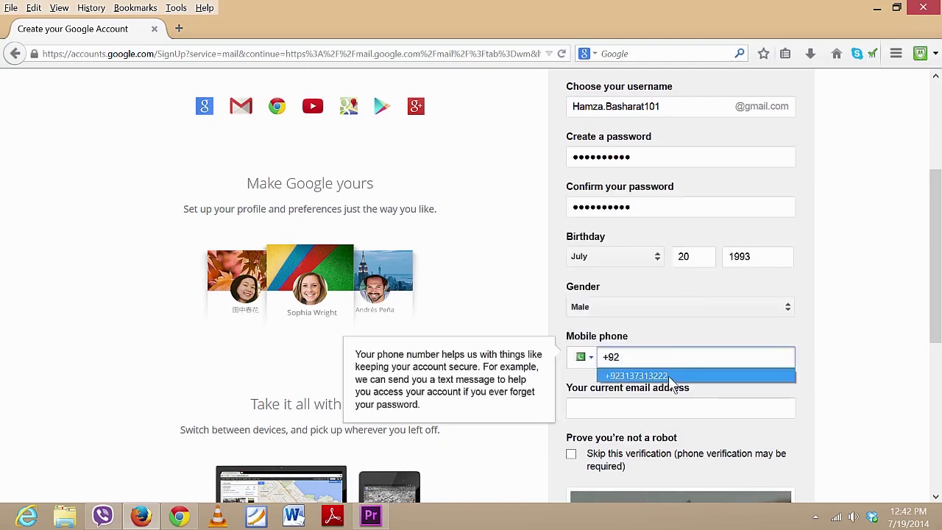
left_click(668, 375)
left_click(657, 403)
scroll(731, 331, "down", 4)
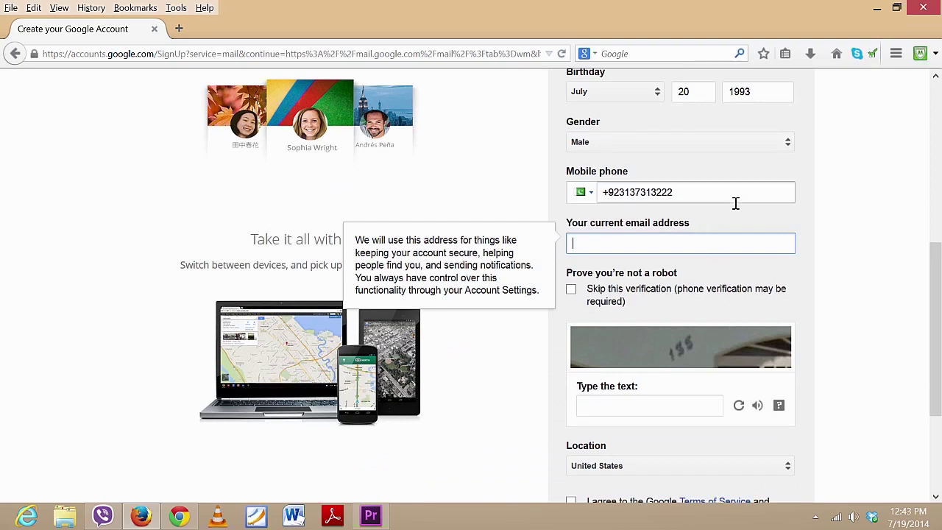
Scroll down to the verification section and enter the captcha text 135
mouse_move(936, 329)
left_mouse_down()
mouse_move(936, 264)
mouse_move(939, 340)
left_mouse_up()
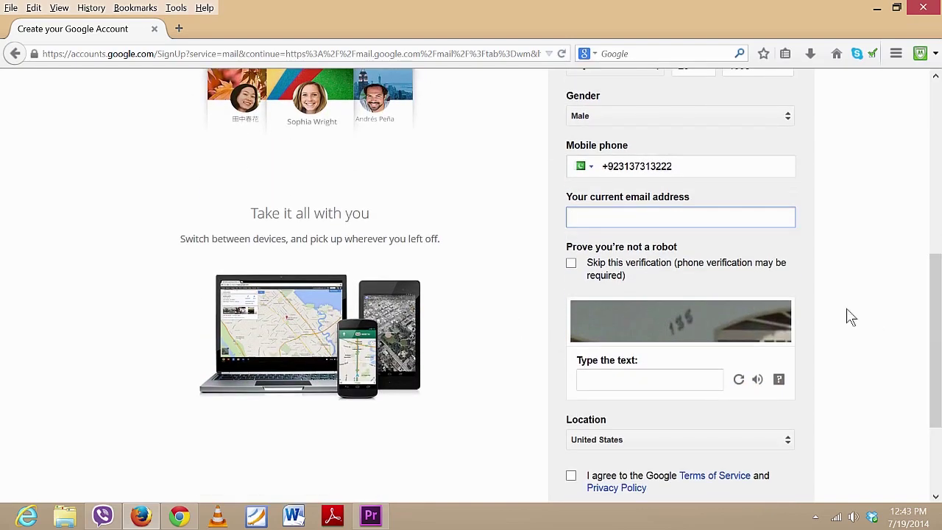
left_click_drag(938, 324, 940, 285)
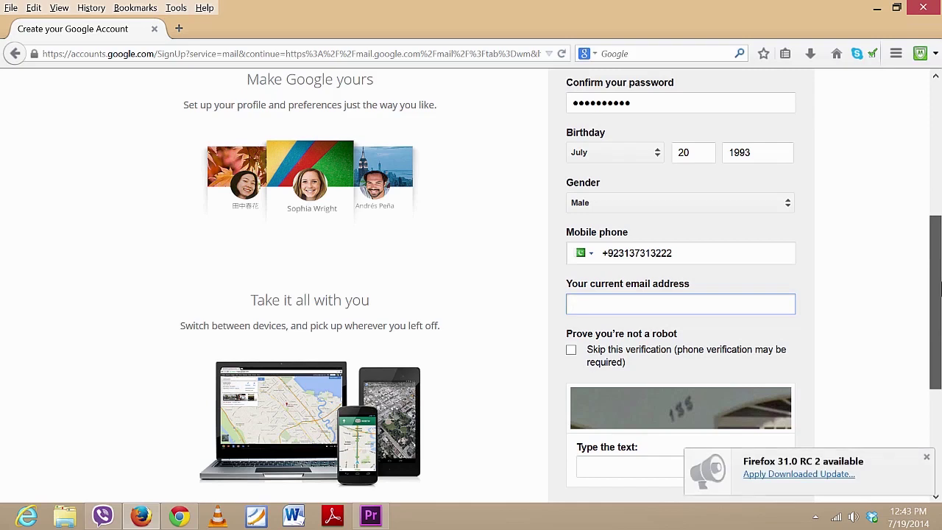
left_click_drag(940, 286, 940, 312)
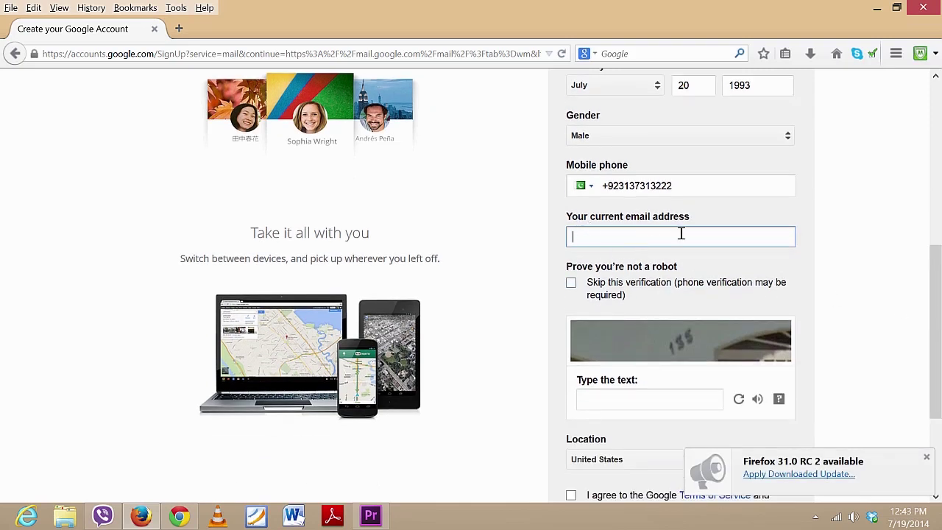
left_click_drag(931, 267, 931, 287)
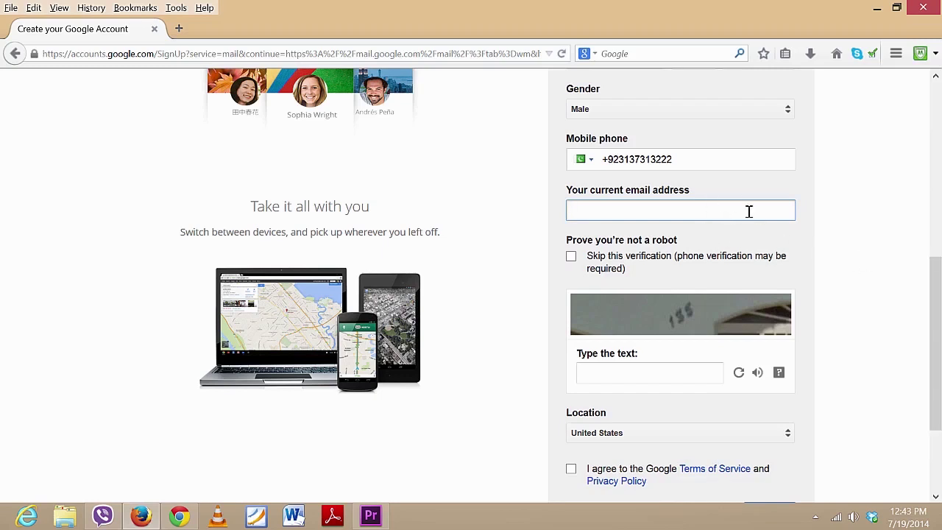
left_click_drag(937, 293, 941, 315)
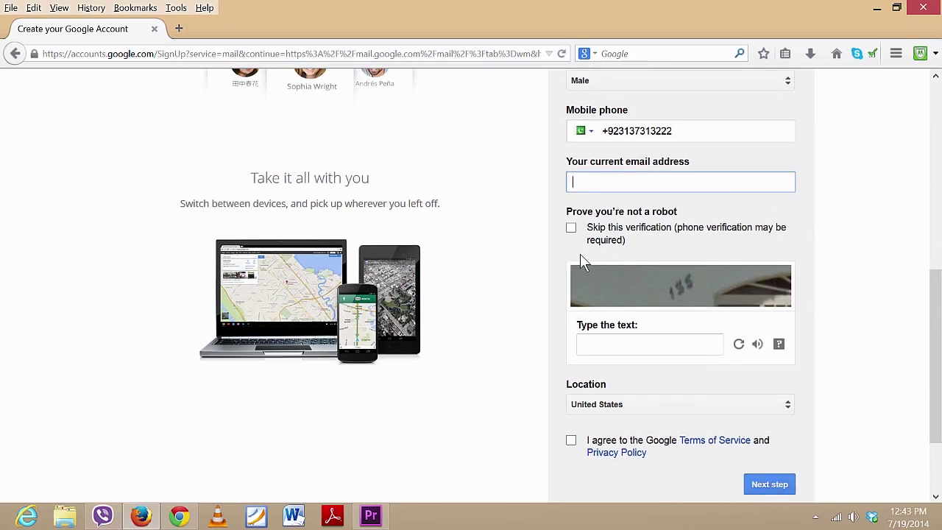
left_click(687, 337)
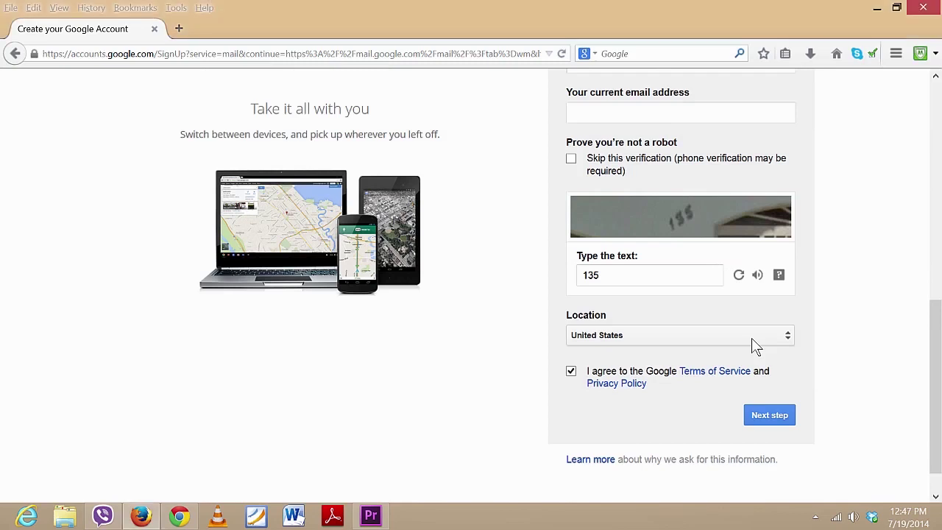
Set the location to Pakistan, accept the terms and submit the sign-up form
left_click(751, 338)
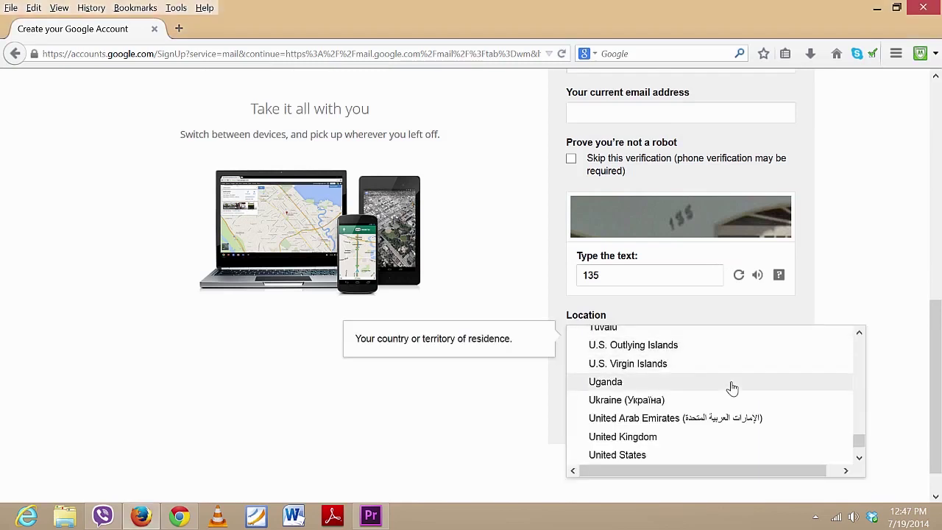
scroll(733, 388, "up", 20)
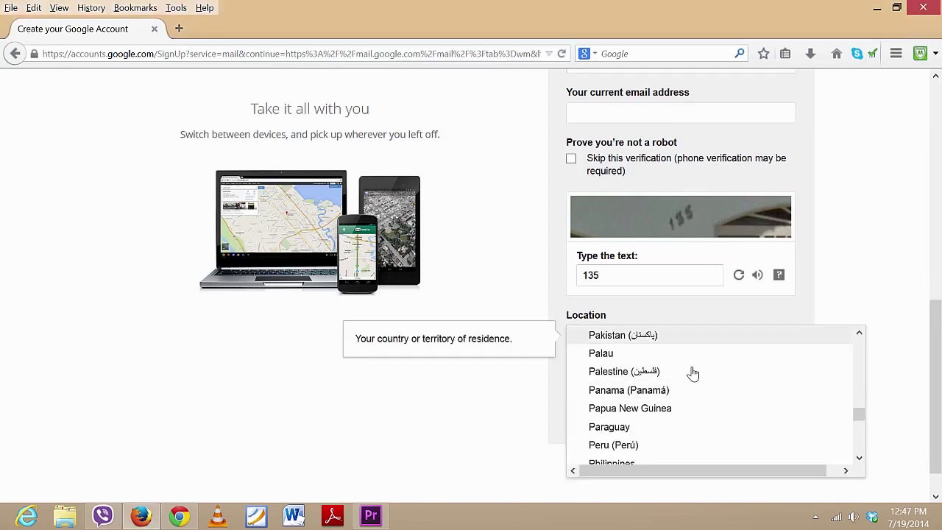
left_click(652, 336)
left_click(779, 418)
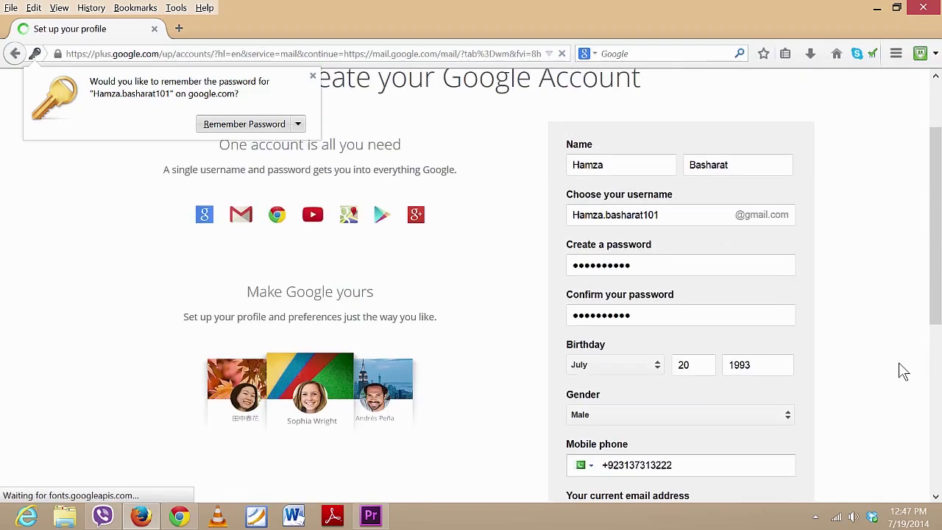
Dismiss the password-saving prompt and upload stadium.jpg as a new profile photo
scroll(899, 362, "down", 2)
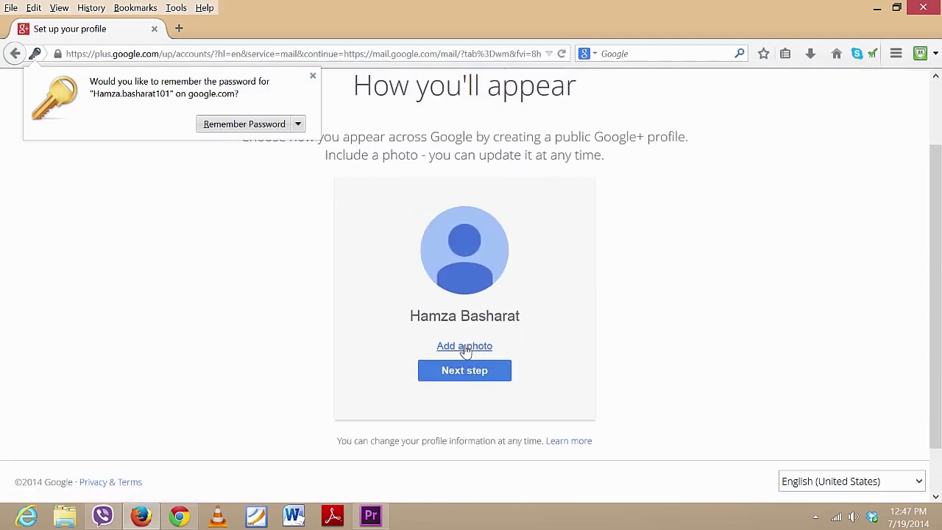
left_click(464, 354)
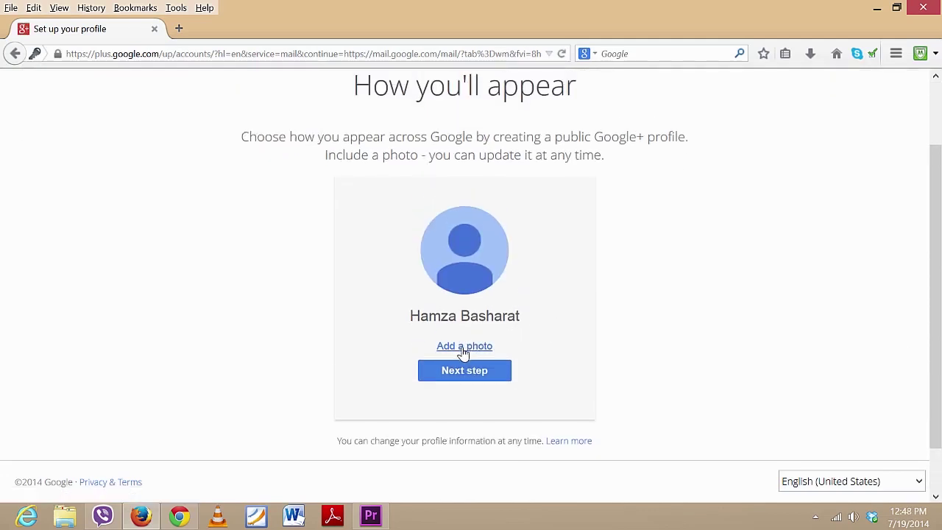
left_click(446, 348)
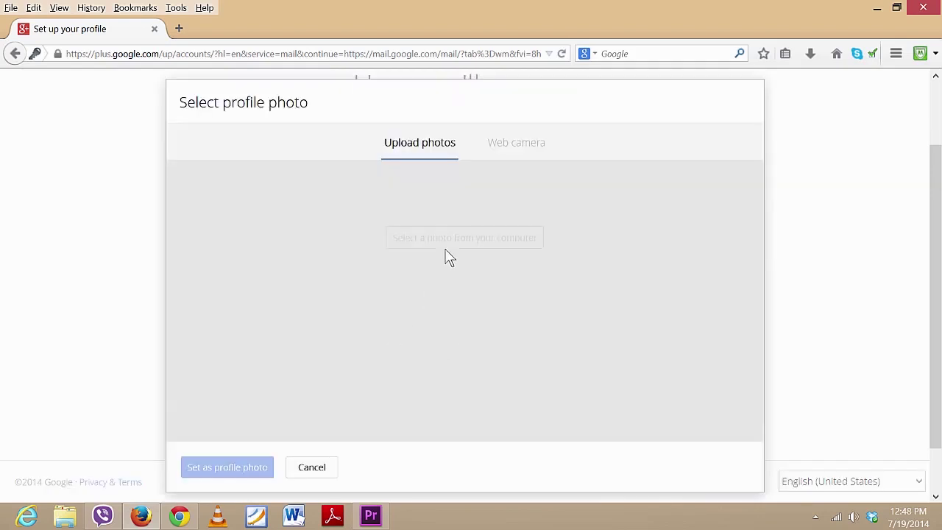
left_click(461, 383)
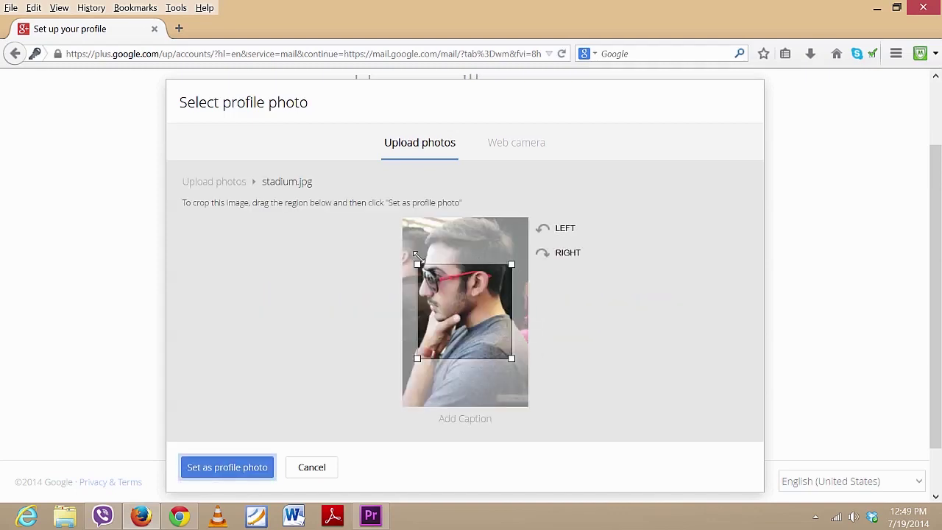
Crop the picture around the face, set it as profile photo and continue
left_click_drag(414, 259, 377, 195)
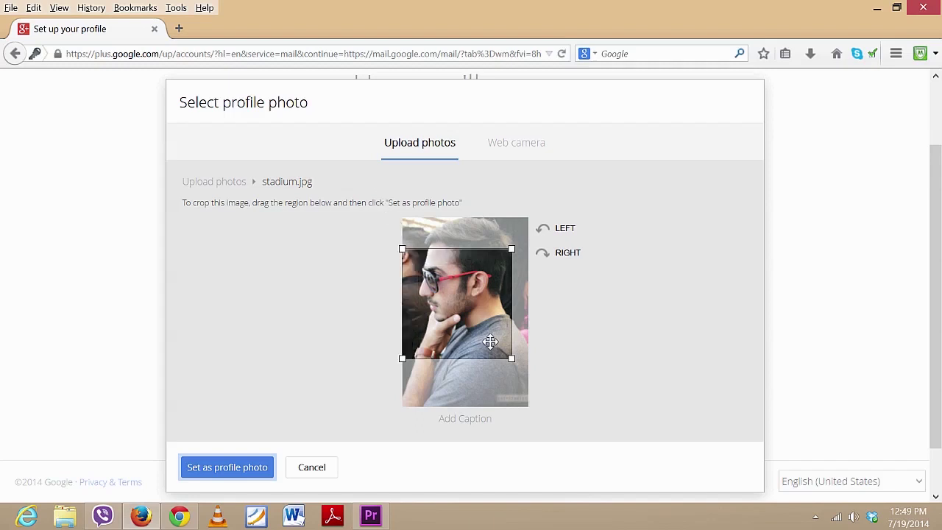
left_click_drag(512, 358, 528, 375)
left_click_drag(489, 327, 490, 284)
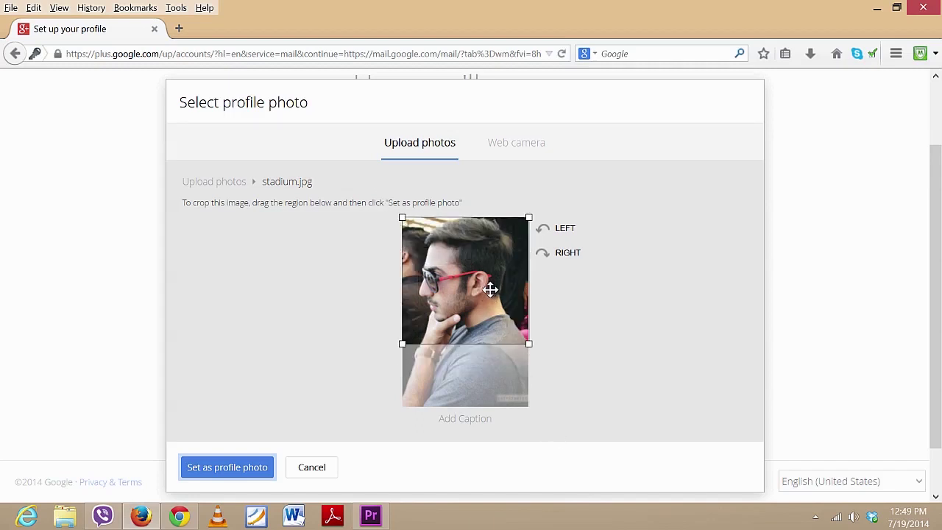
left_click_drag(465, 336, 467, 346)
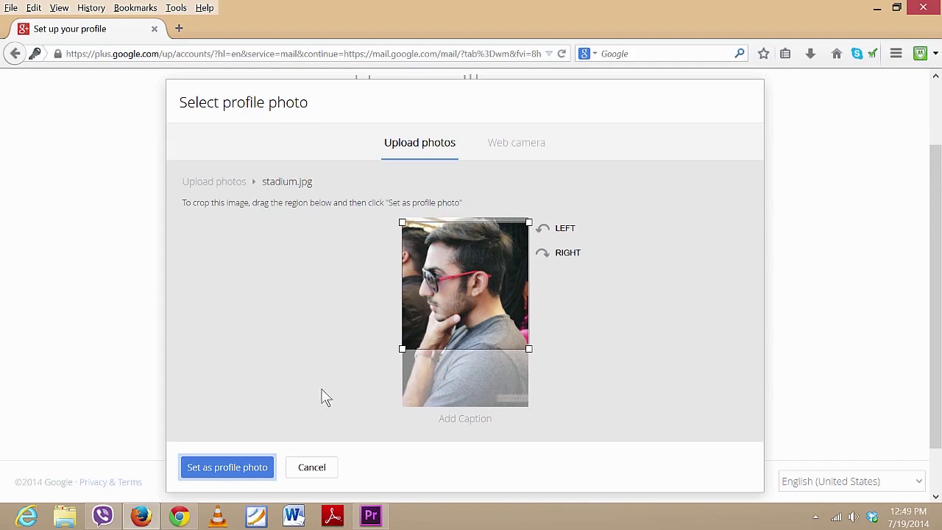
left_click_drag(427, 315, 444, 293)
left_click(217, 466)
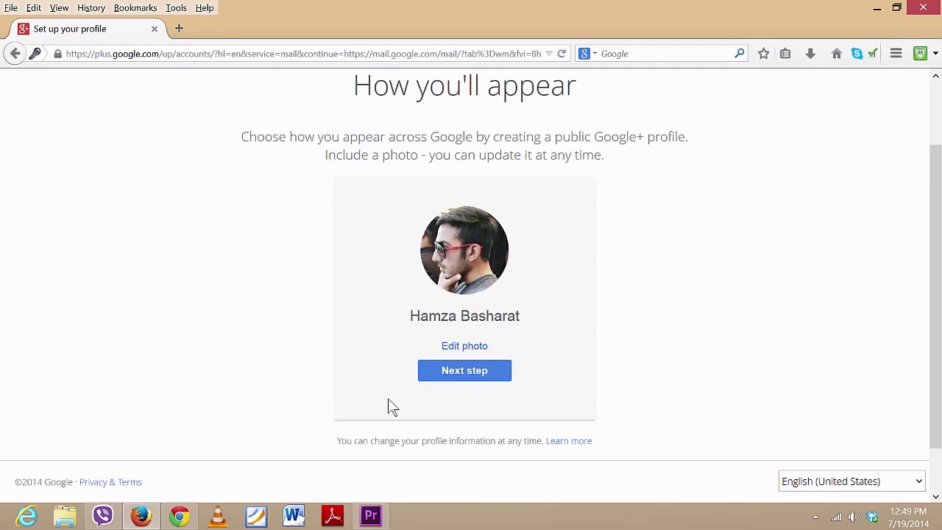
left_click(447, 375)
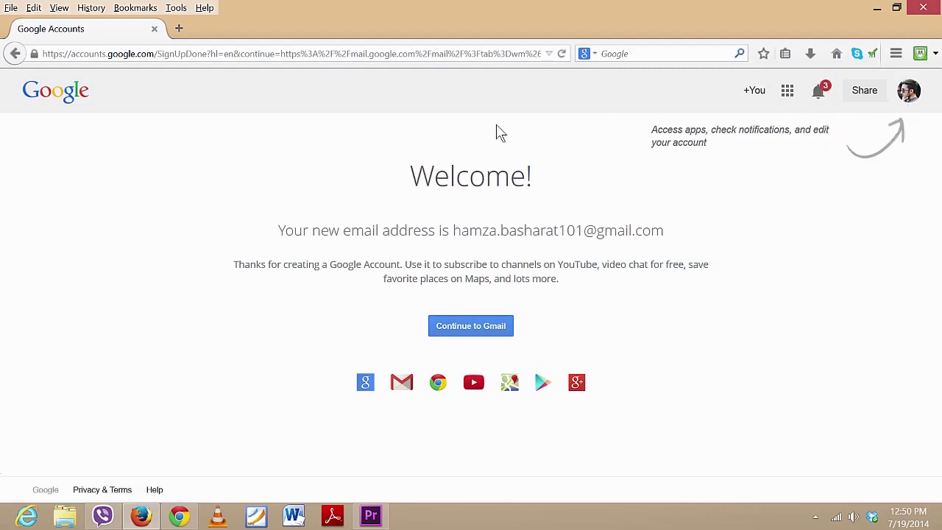
Check and close the Google+ notifications, then open the +You link in a new tab
left_click(818, 91)
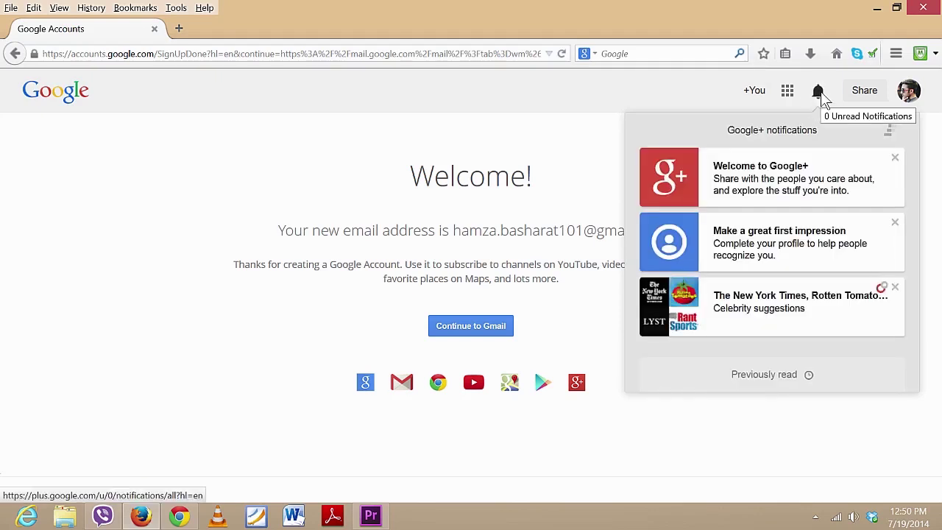
left_click(818, 92)
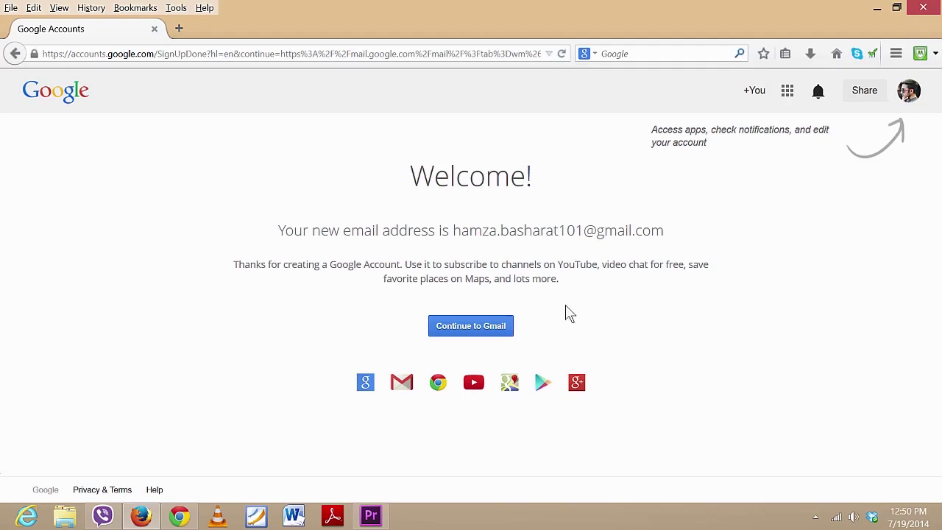
right_click(755, 95)
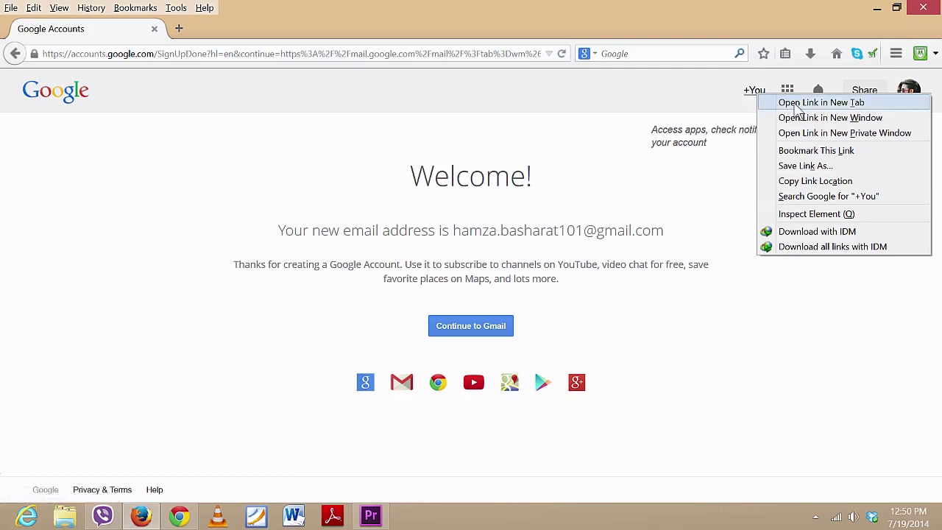
left_click(798, 106)
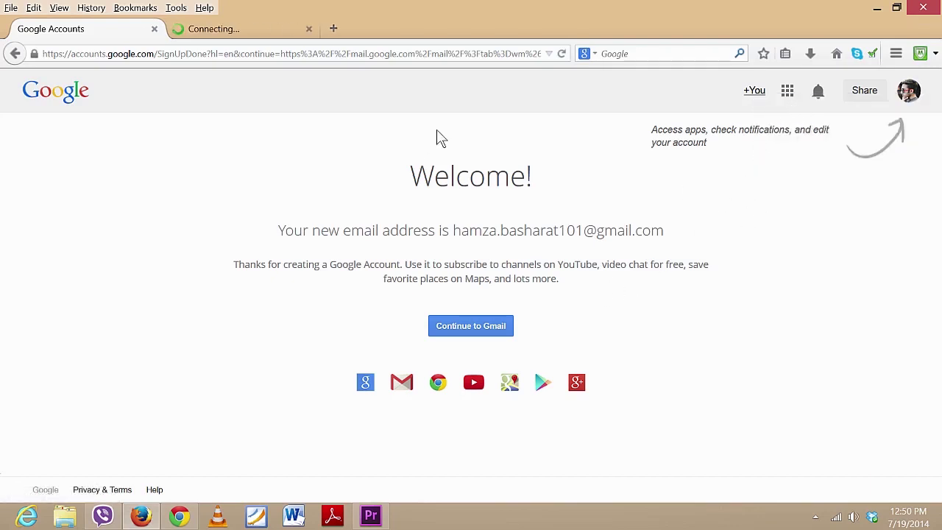
Continue into the new Gmail inbox, dismiss the welcome message and start a new email
left_click(473, 327)
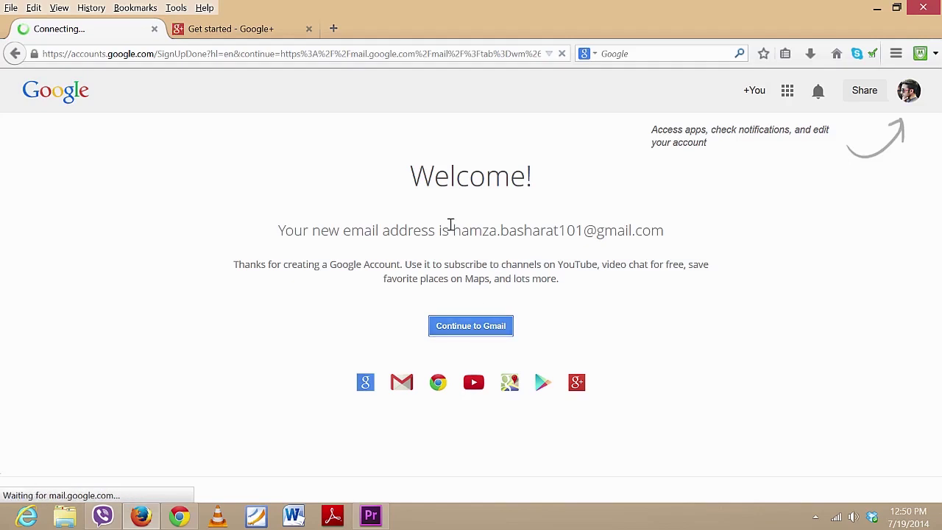
left_click_drag(452, 224, 692, 234)
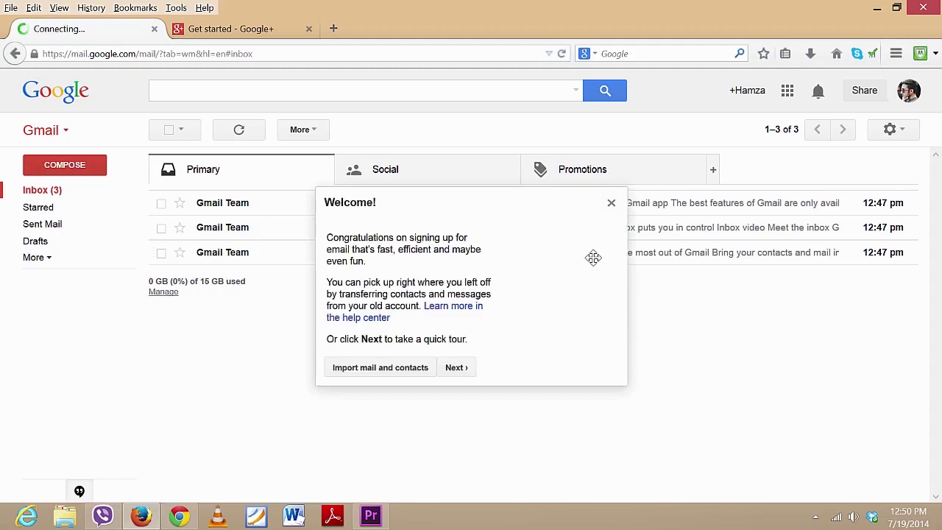
left_click(611, 202)
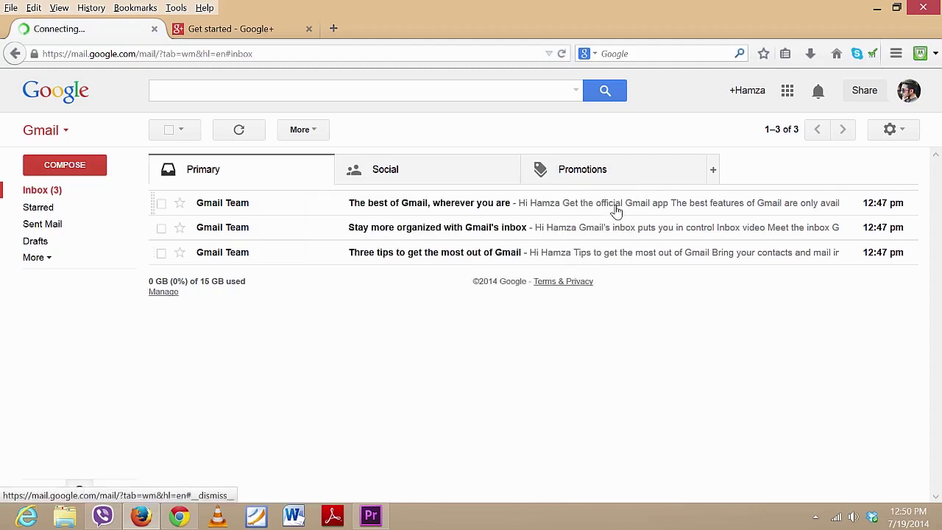
left_click(89, 166)
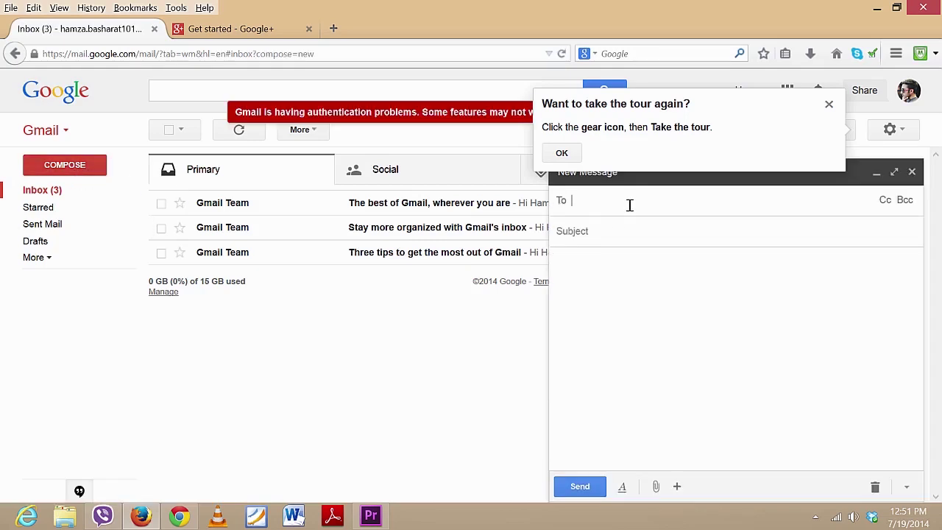
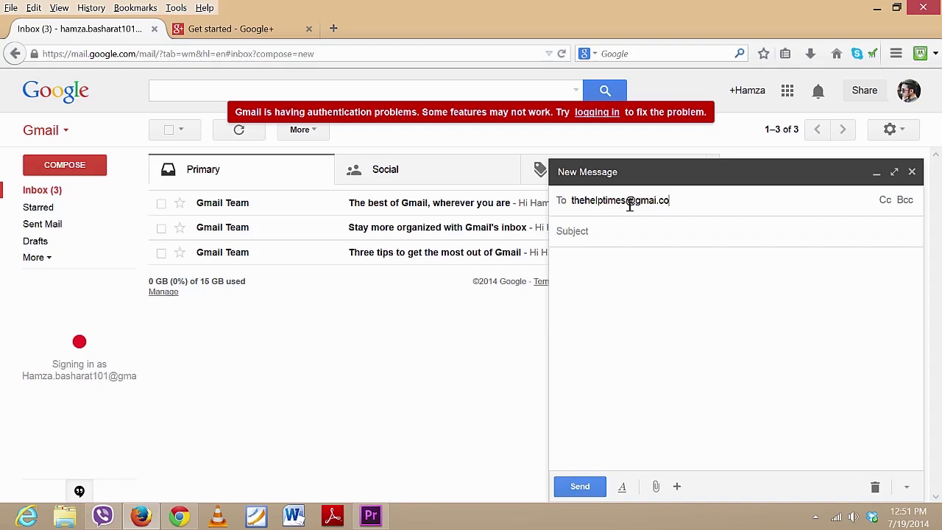
Send a test email with subject 'Subject' and body 'your message body goes here', then view Sent Mail
key("Return")
double_click(629, 205)
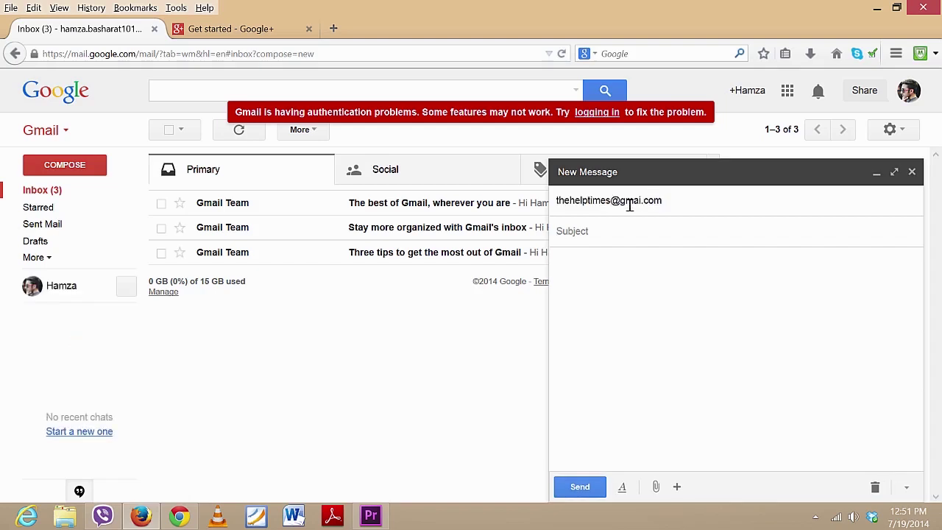
type("G")
key("BackSpace")
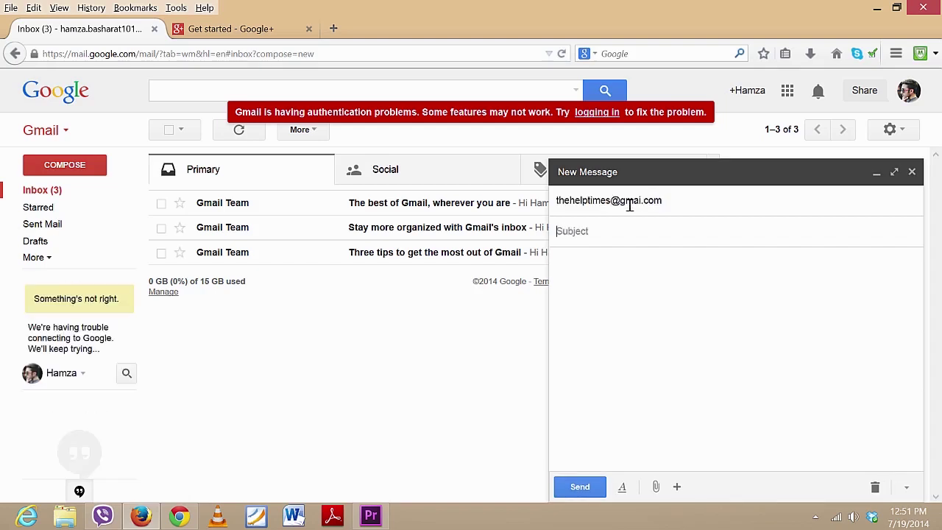
type("Sunject")
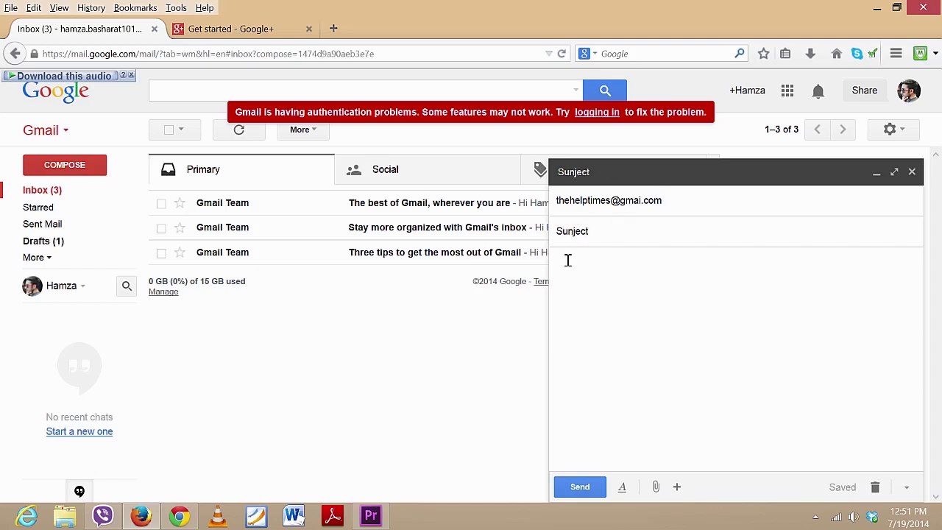
type("b")
type("r m")
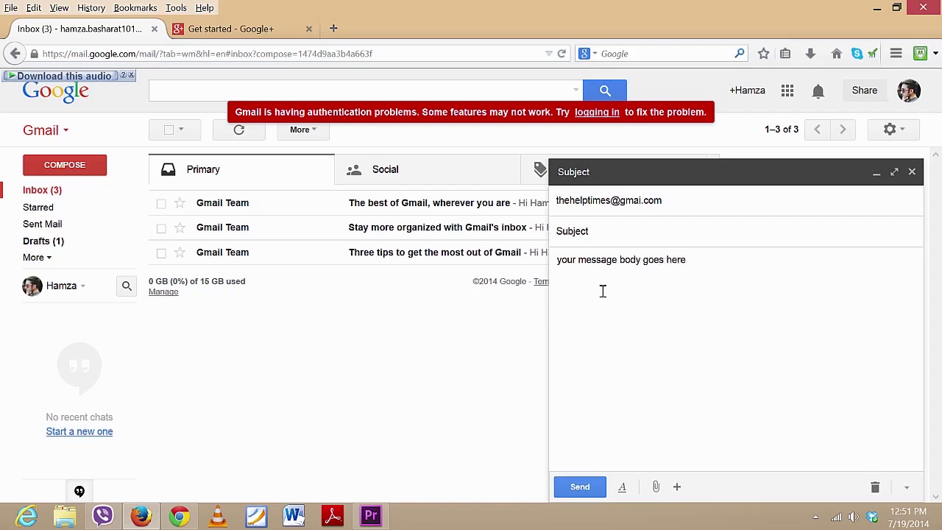
left_click(594, 492)
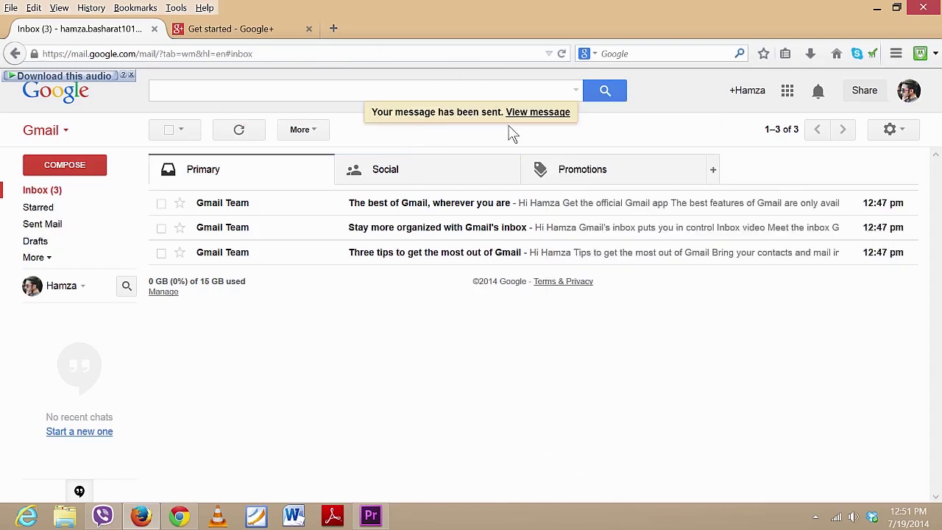
left_click(47, 225)
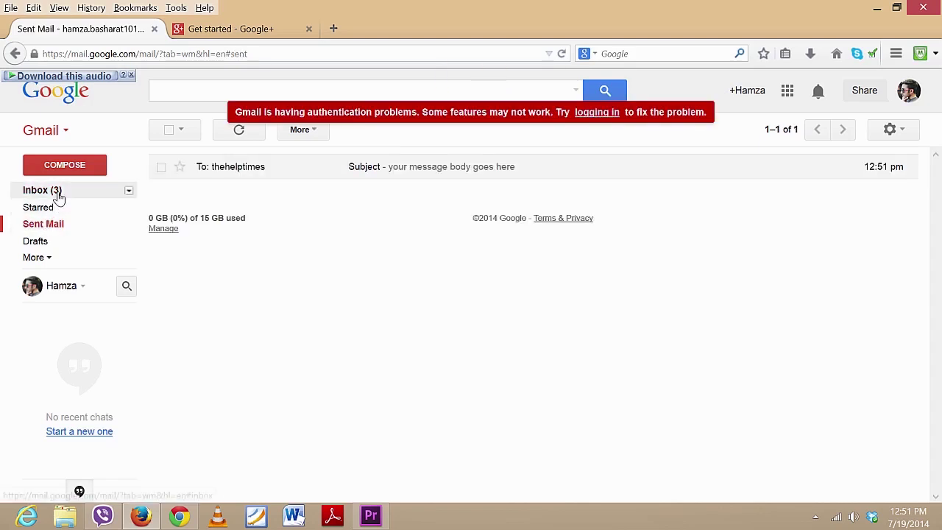
left_click(62, 193)
left_click(471, 177)
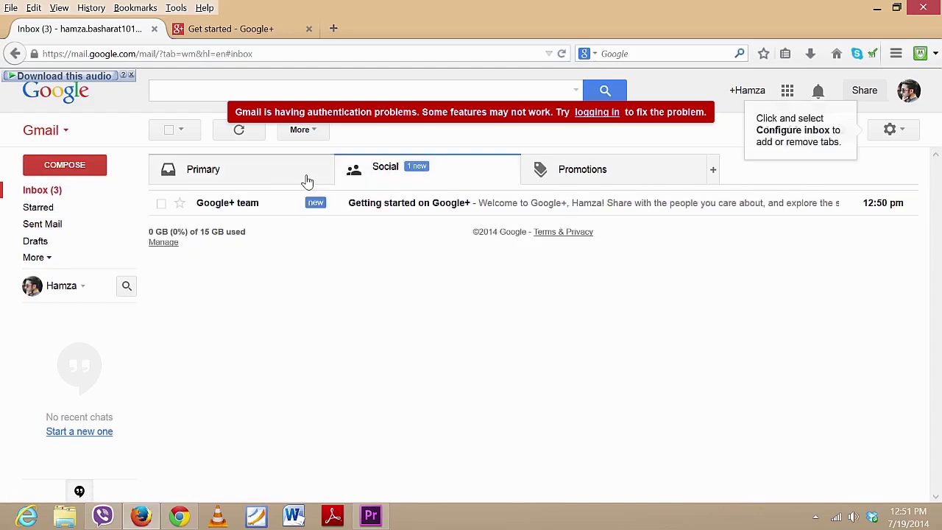
left_click(598, 181)
left_click(448, 183)
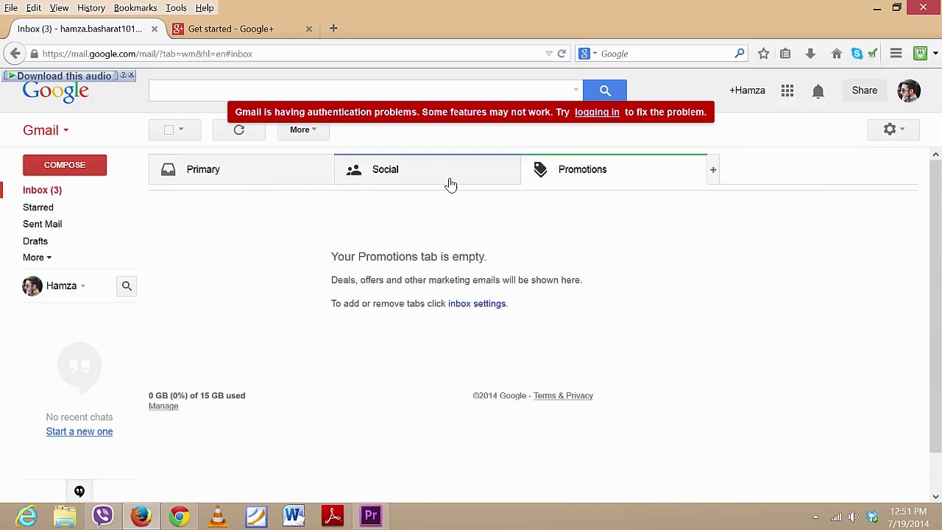
left_click(280, 181)
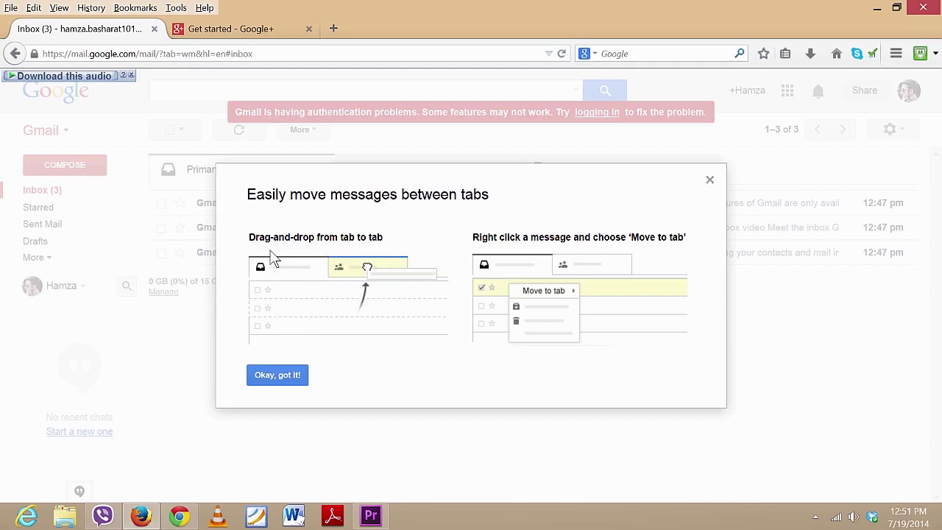
left_click(710, 179)
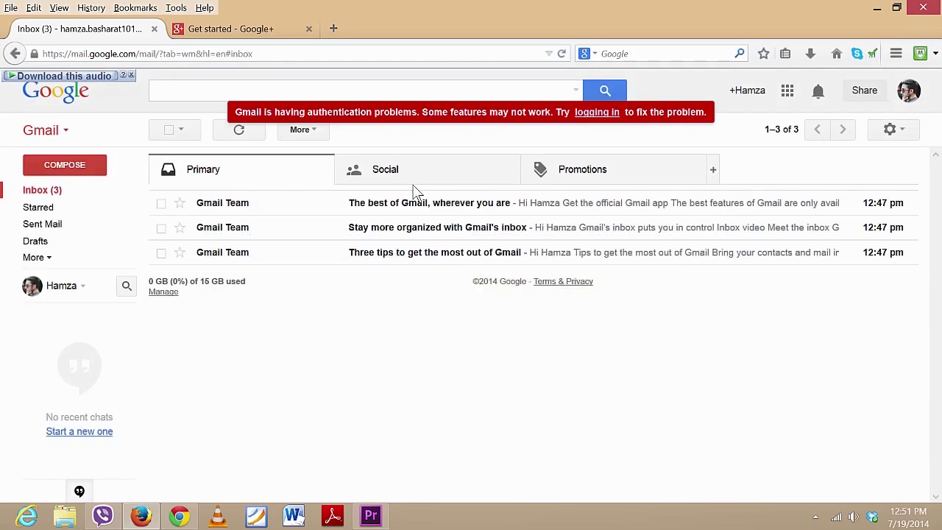
left_click(586, 171)
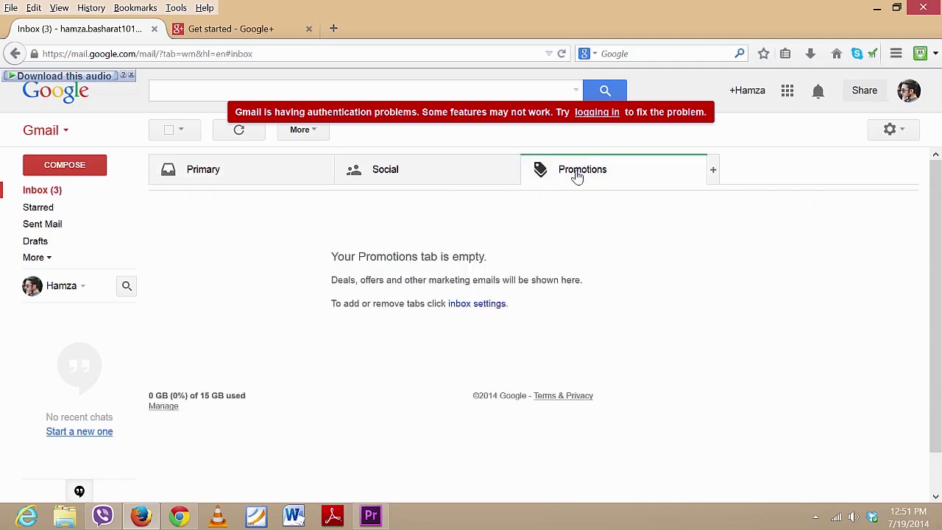
left_click(398, 176)
left_click(254, 170)
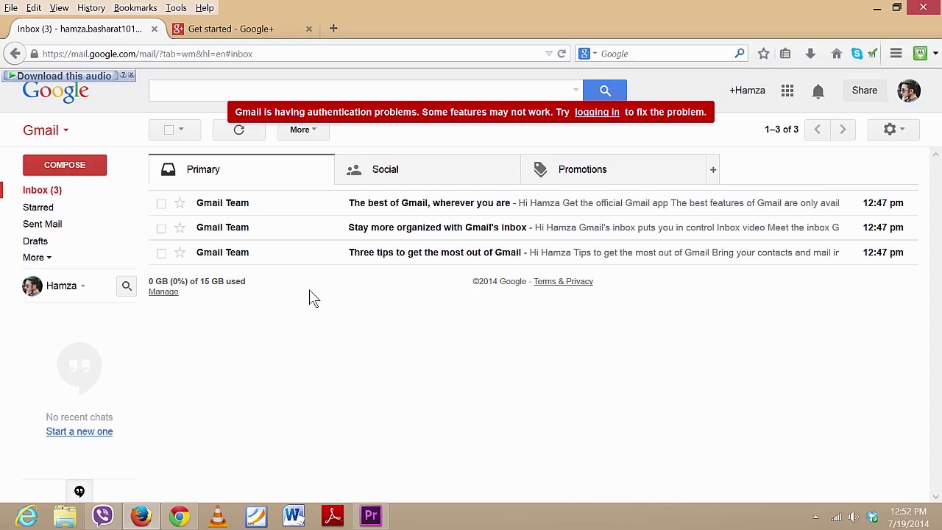
left_click(243, 29)
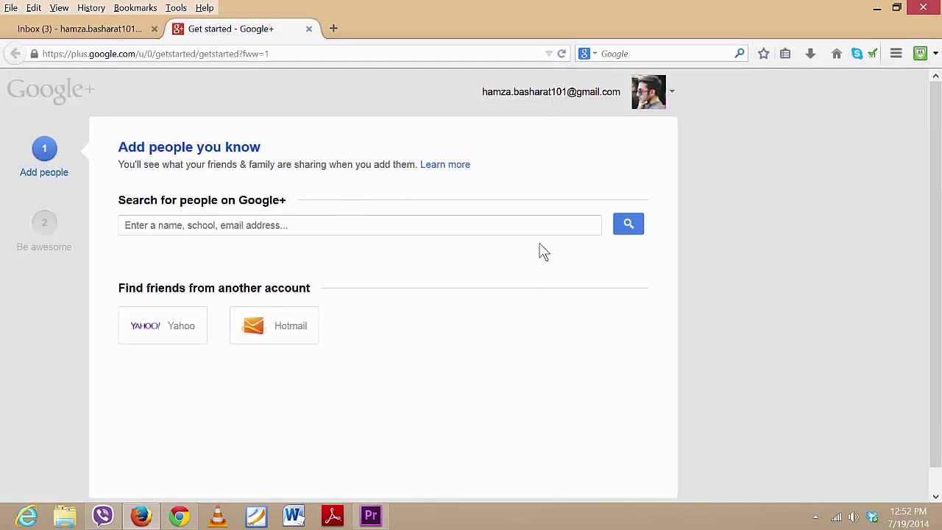
In the Google+ tab, skip the find-people step without adding anyone
left_click(436, 228)
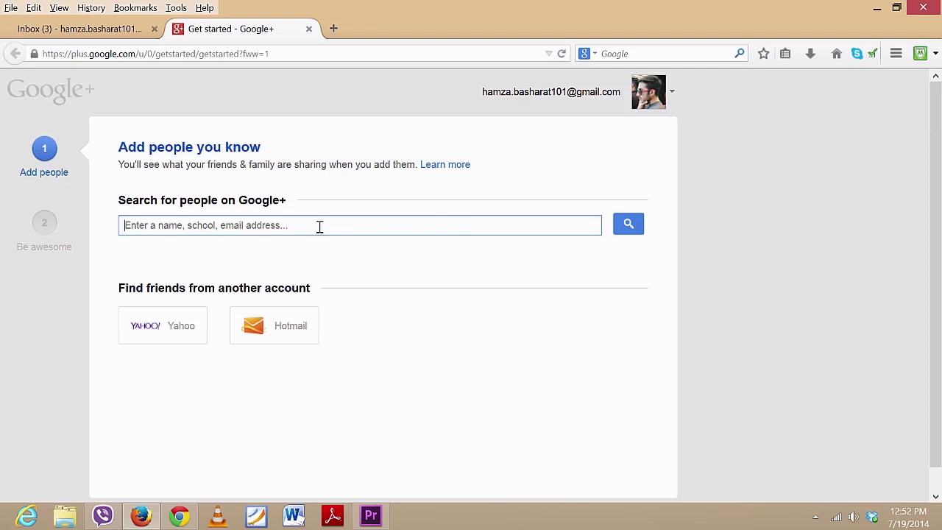
scroll(603, 275, "down", 1)
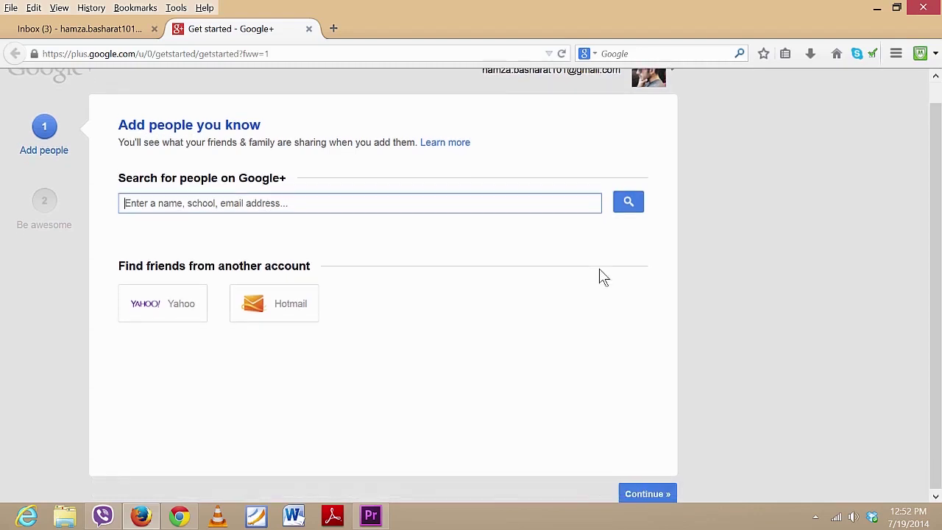
left_click(650, 492)
Pass the suggestions without following anyone, confirm 'Continue anyway', and finish the profile step
scroll(450, 372, "down", 3)
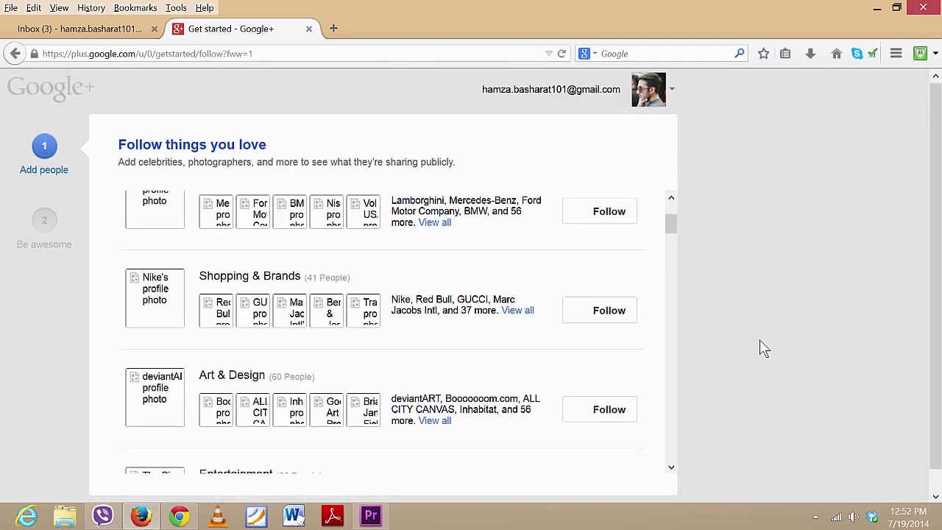
scroll(743, 357, "down", 1)
left_click(637, 495)
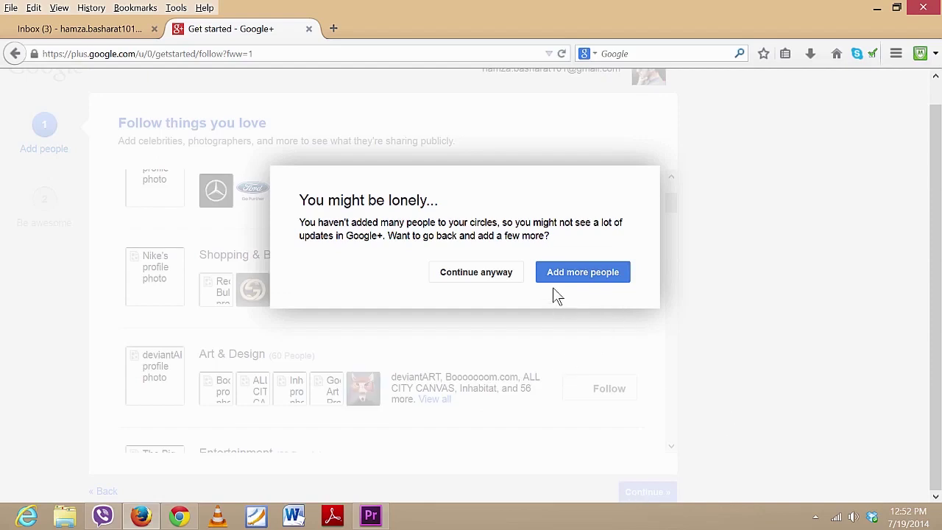
left_click(500, 279)
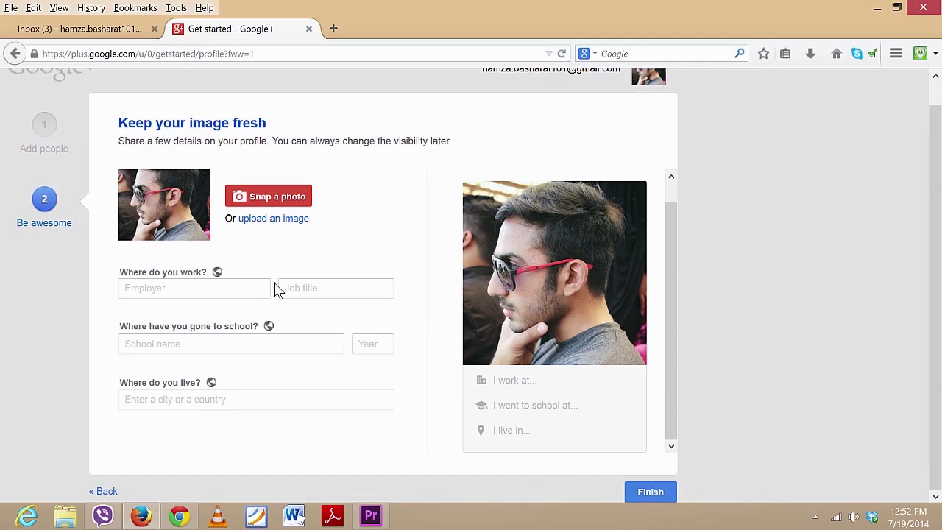
left_click(650, 494)
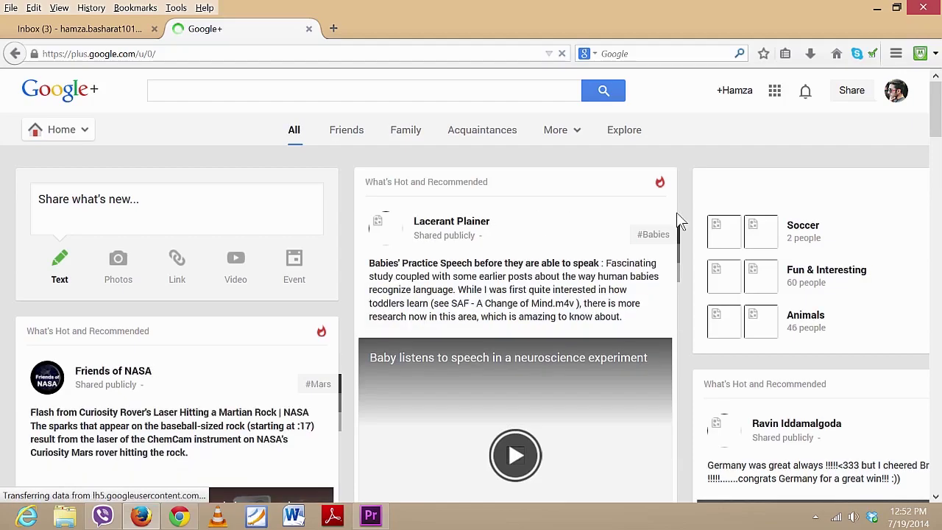
scroll(676, 213, "down", 8)
scroll(677, 213, "up", 8)
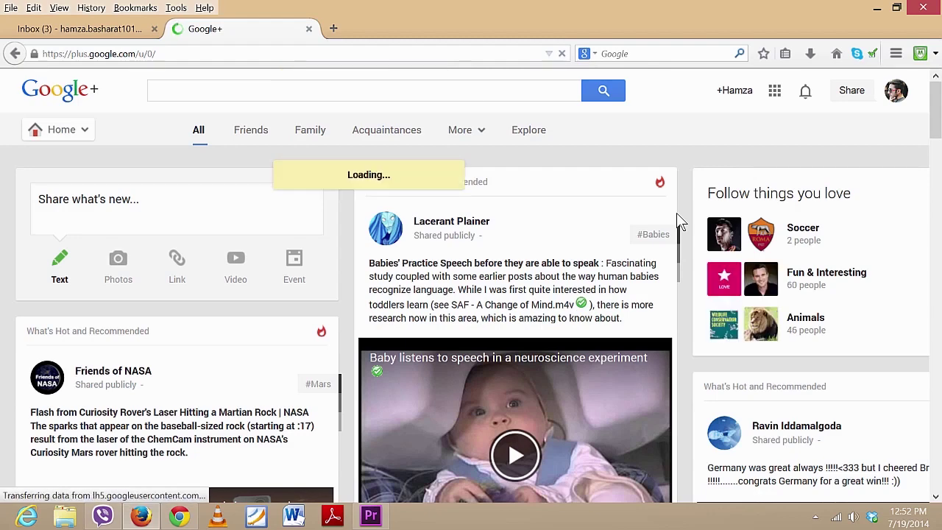
scroll(677, 212, "down", 4)
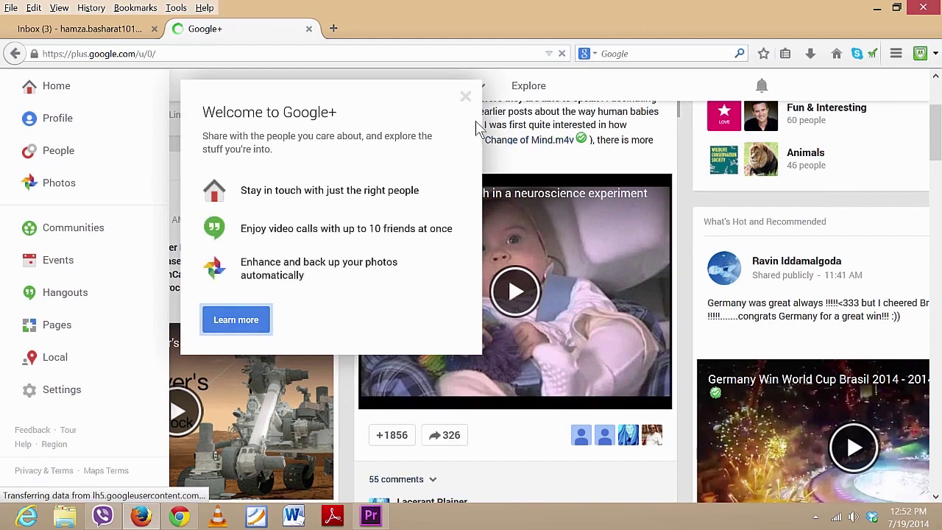
left_click(465, 93)
scroll(533, 358, "down", 5)
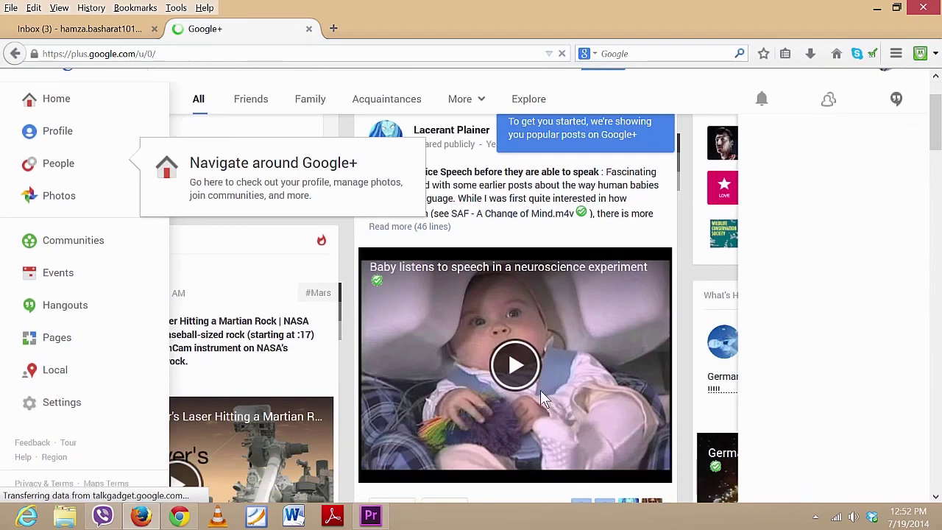